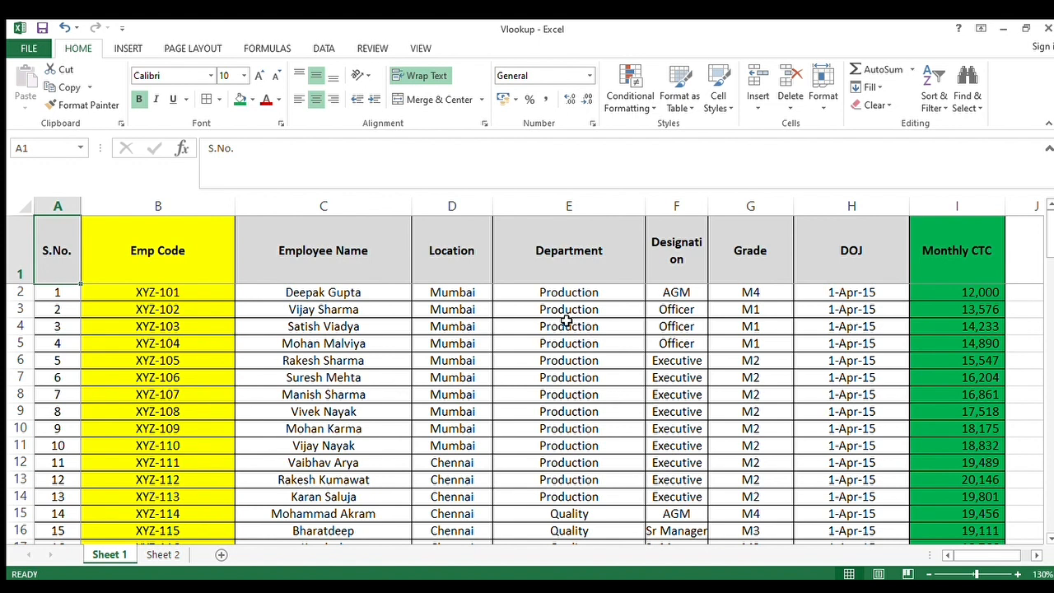
- Examine the employee table's column headings on Sheet 1, from Employee Name and Location through Monthly CTC and back to S.No
left_click(454, 264)
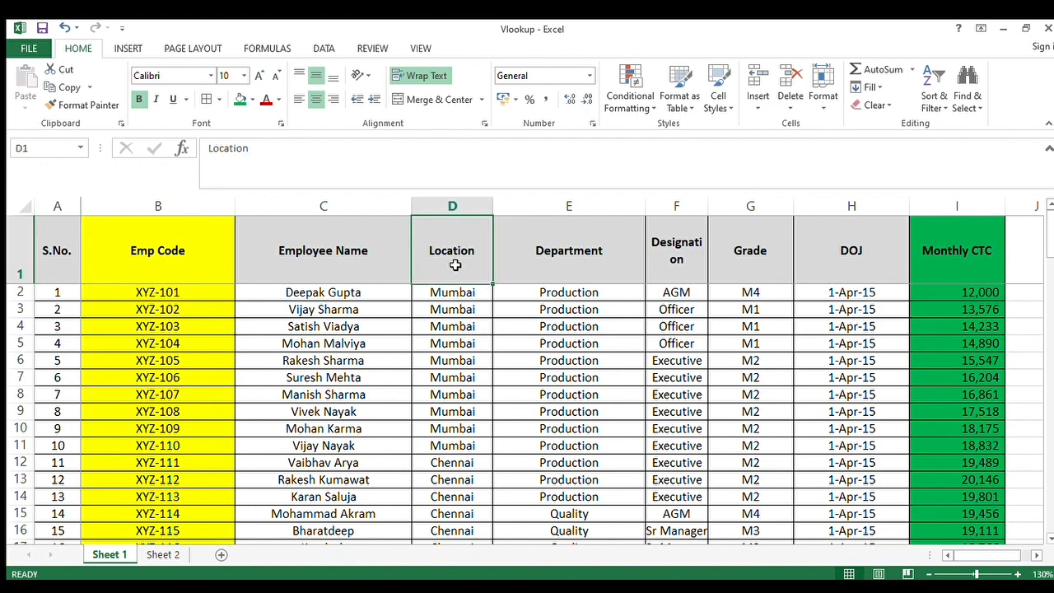
key("Left")
key("Right")
key("Right")
key("Right")
key("Right")
key("Right")
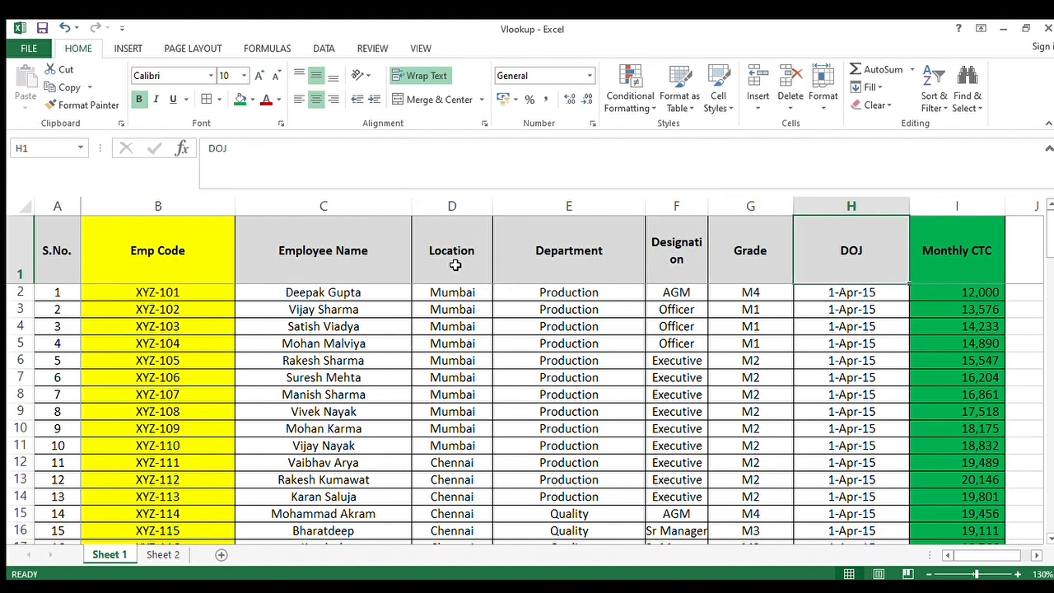
left_click(349, 238)
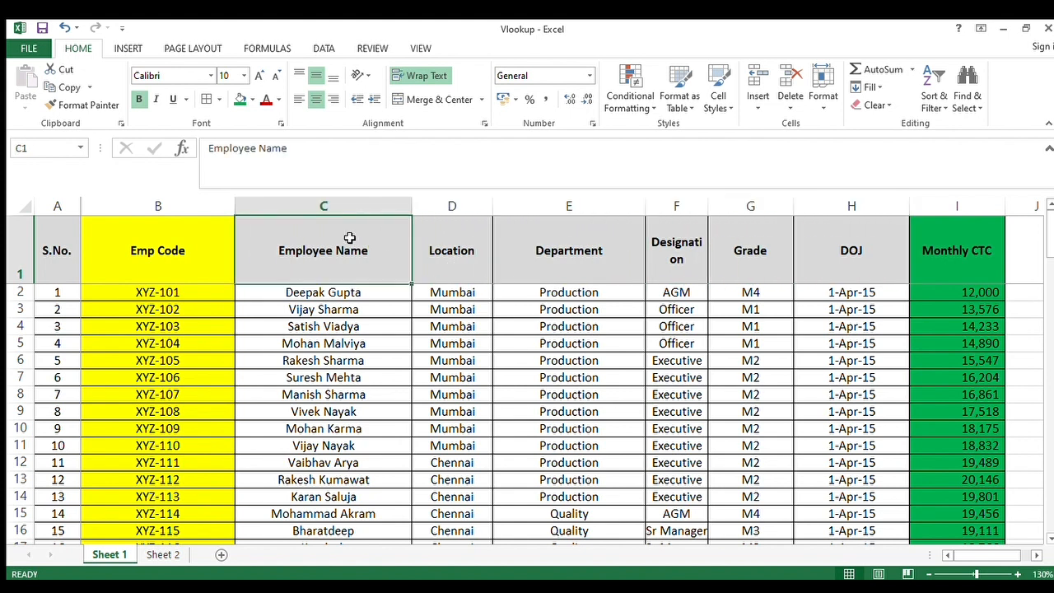
key("Down")
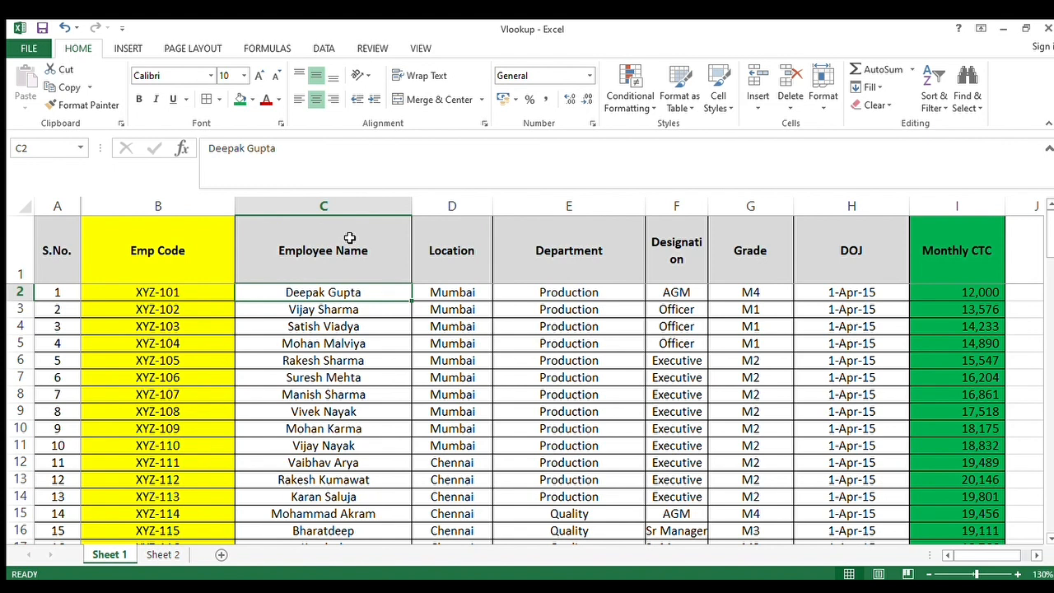
left_click(324, 272)
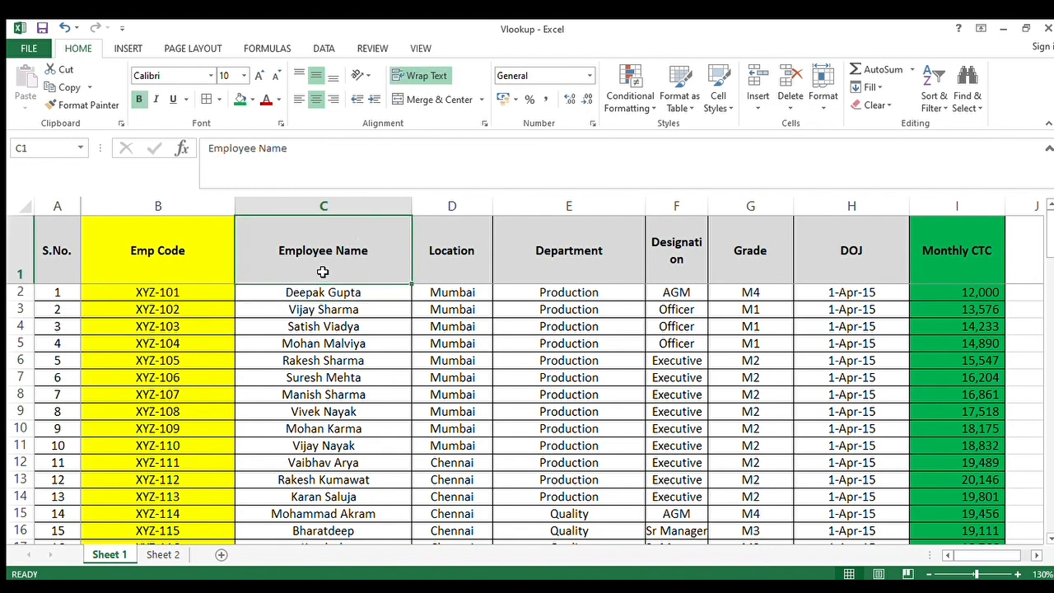
key("Down")
key("Up")
key("Right")
key("Right")
key("Right")
key("Right")
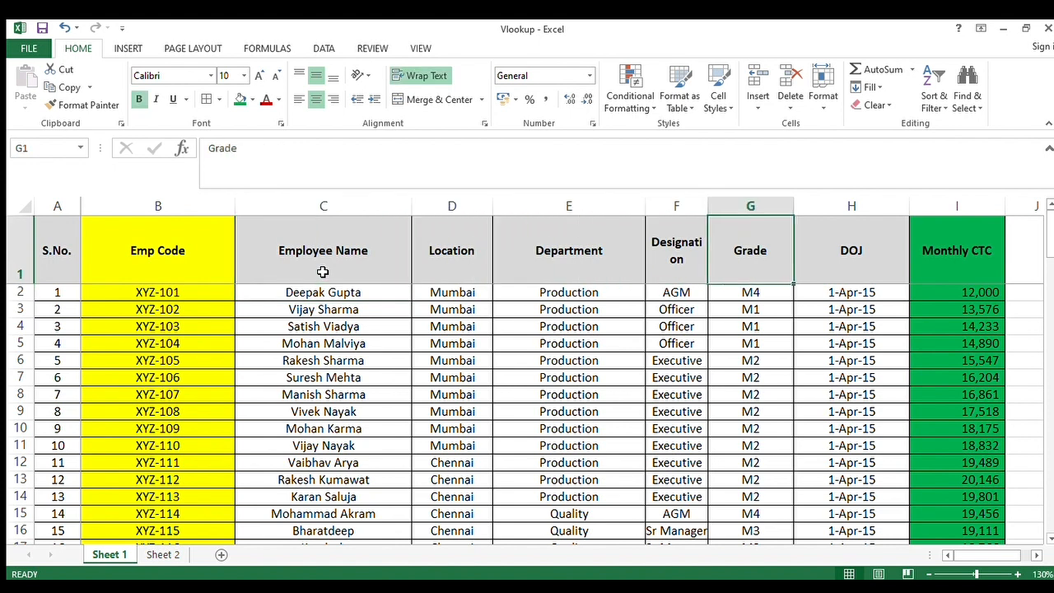
key("Right")
key("Right")
key("Left")
key("Left")
key("Left")
key("Left")
key("Left")
key("Left")
key("Left")
key("Left")
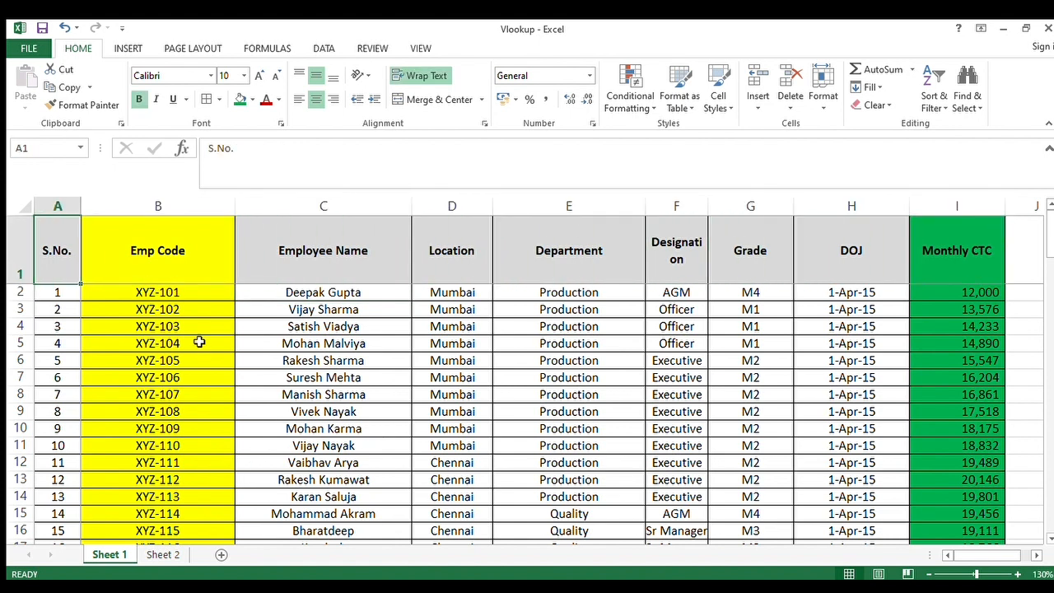
- Review the Emp Code heading and every heading in row 1 from S.No. to Monthly CTC, returning to S.No
left_click(162, 250)
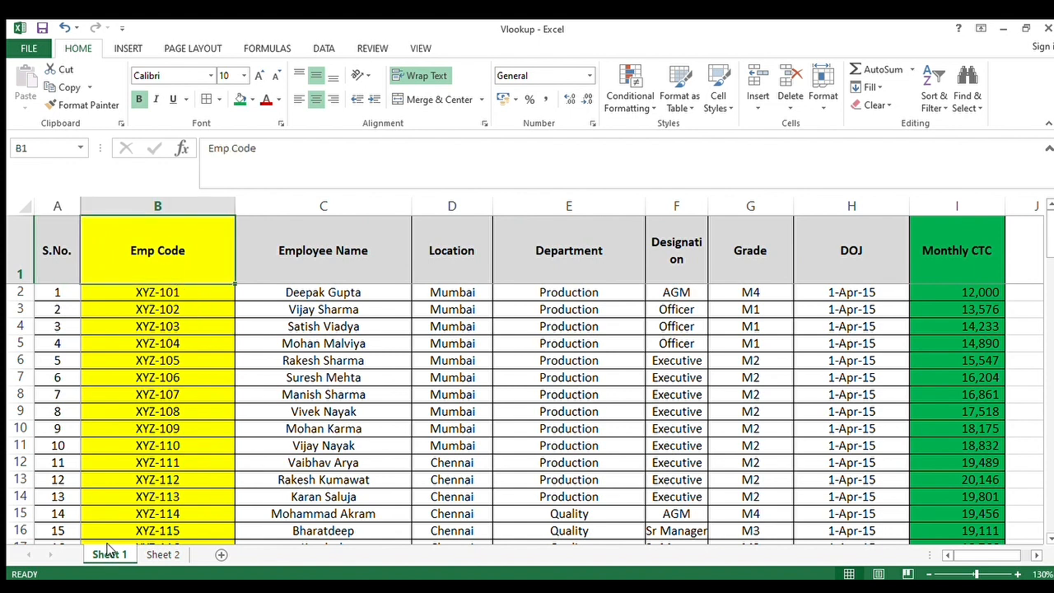
left_click(63, 255)
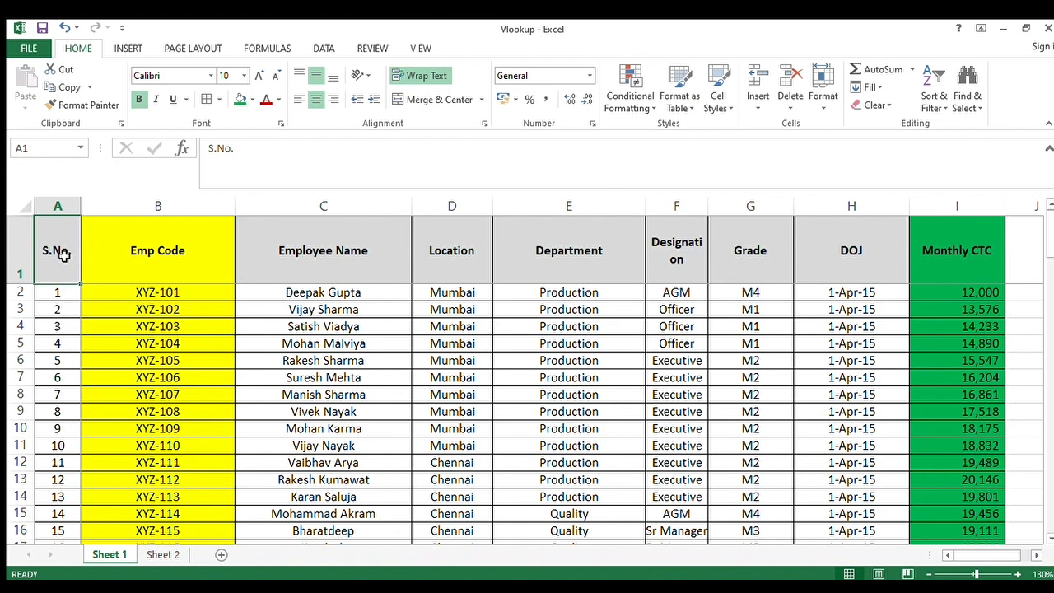
key("Right")
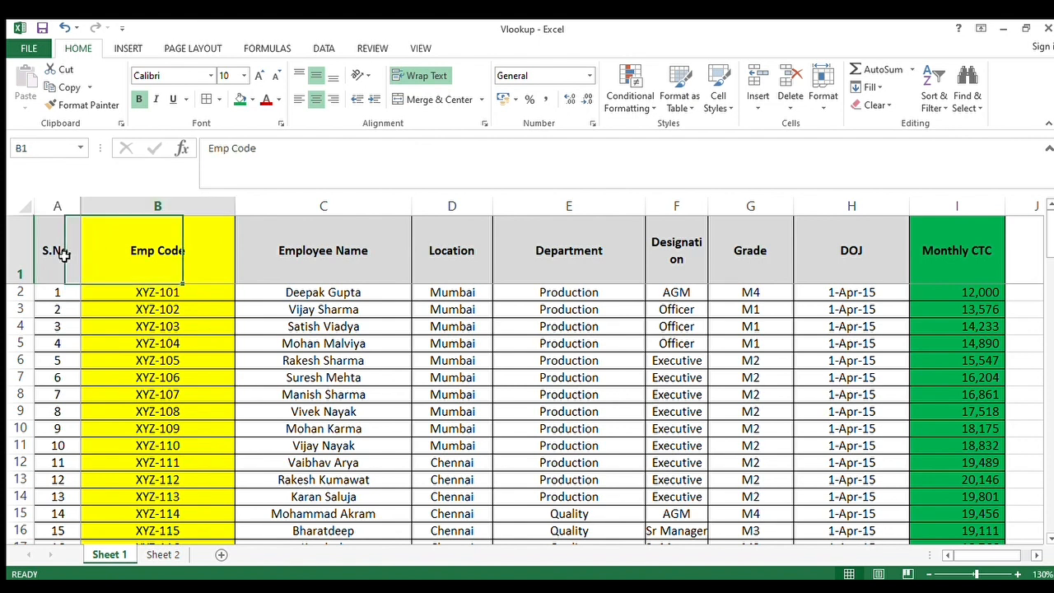
key("Right")
key("Right")
key("Right")
key("Right")
key("Right")
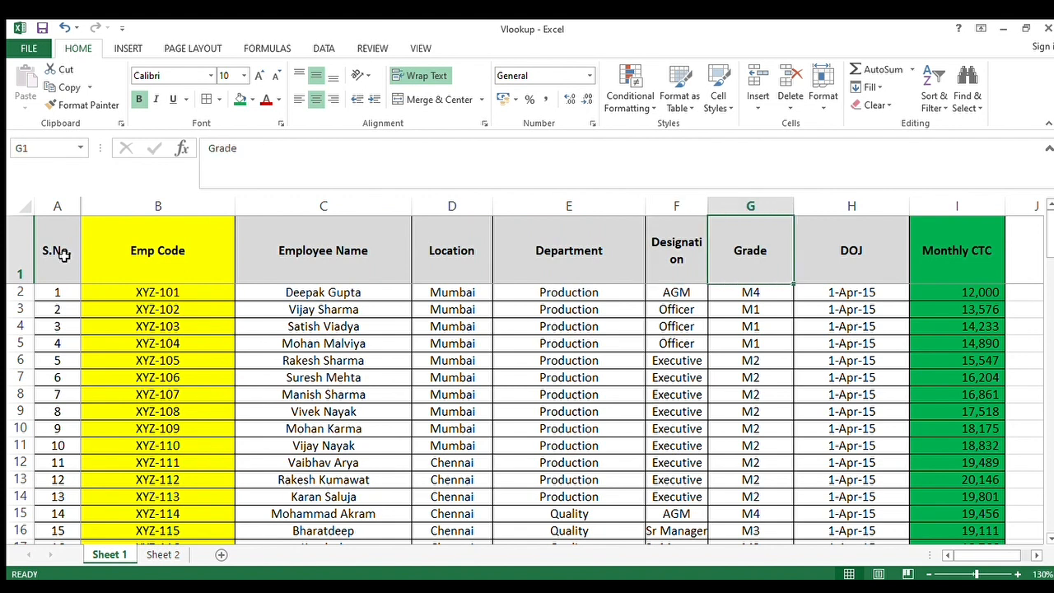
key("Right")
key("Right")
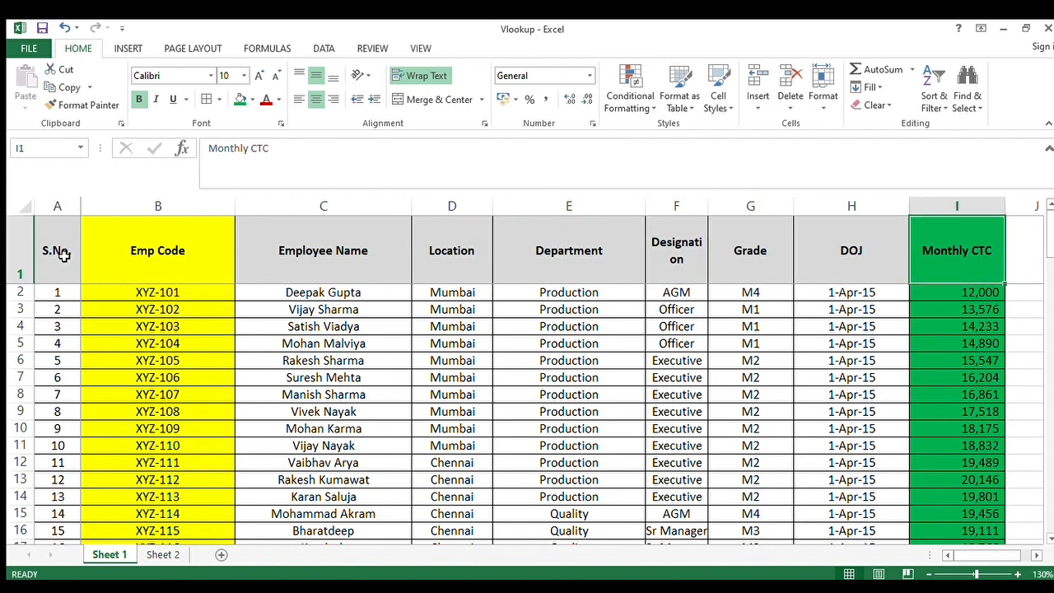
key("Left")
key("Left")
key("Left")
key("Left")
key("Left")
key("Left")
key("Left")
key("Left")
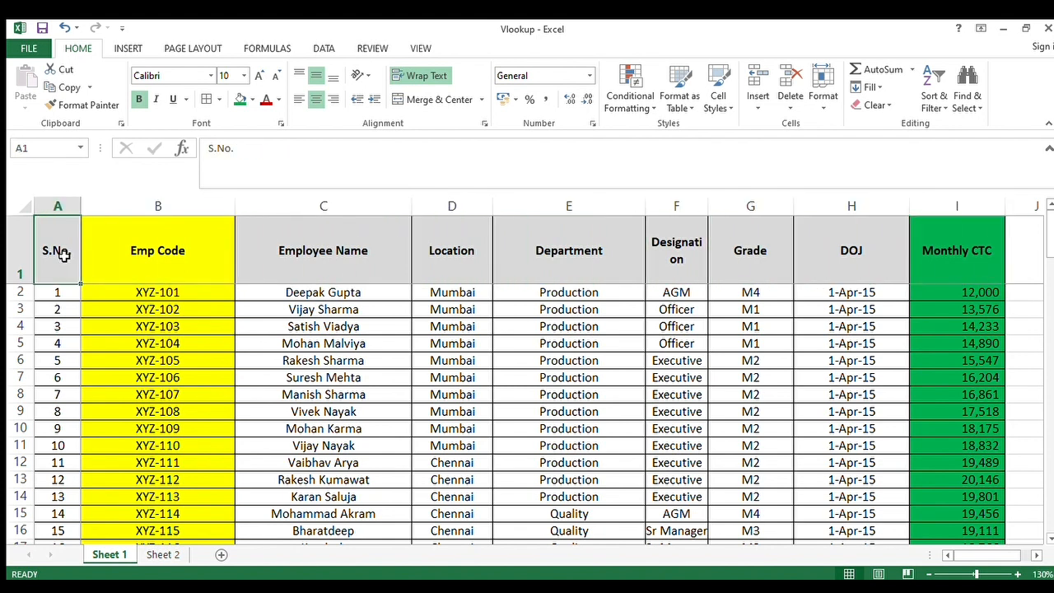
- Examine the Emp Code column on Sheet 1 from the first employee record down past the last one
key("Right")
key("Down")
key("Down")
key("Down")
key("Down")
key("Down")
key("Down")
key("Down")
key("Down")
key("Down")
key("Down")
key("Down")
key("Down")
key("Down")
key("Down")
key("Down")
key("Down")
key("Down")
key("Down")
key("Down")
key("Down")
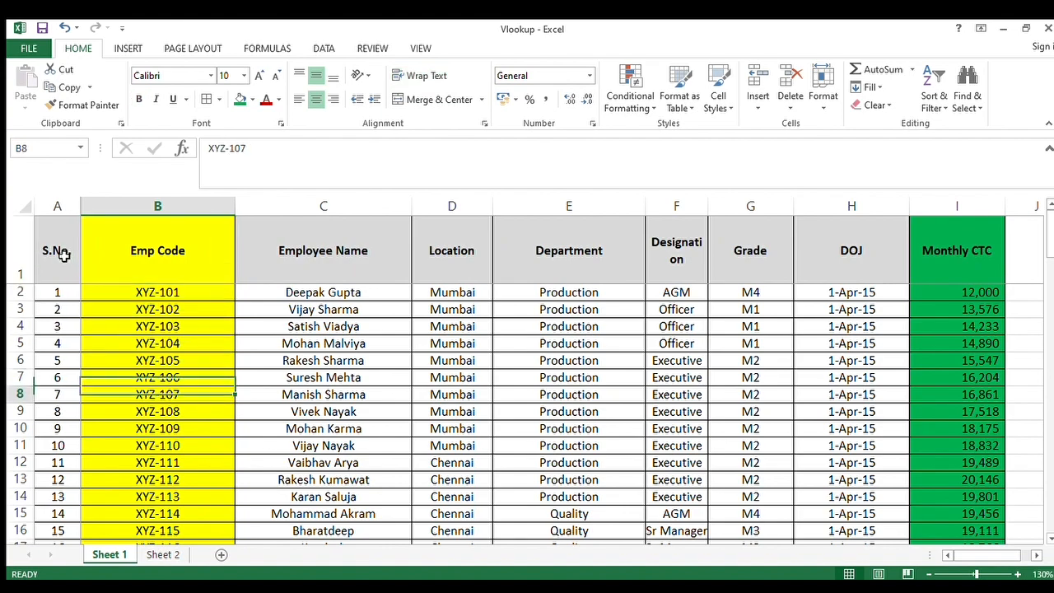
key("Down")
key("Down")
key("Down")
key("Down")
key("Down")
key("Down")
key("Down")
key("Down")
key("Down")
key("Down")
key("Down")
key("Down")
key("Down")
key("Down")
key("Down")
key("Down")
key("Down")
key("Down")
key("Down")
key("Down")
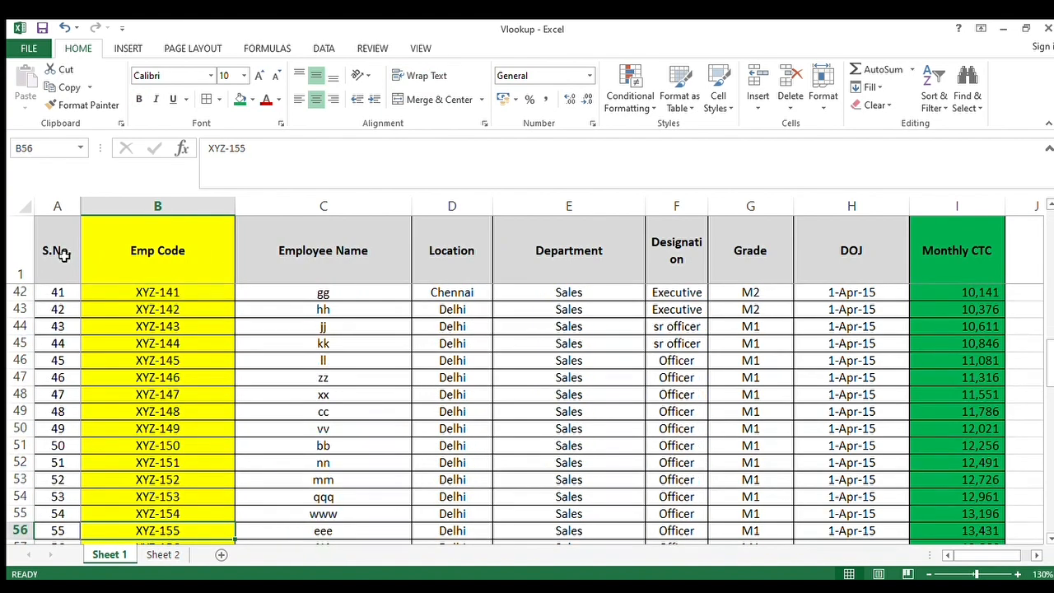
key("Down")
key("Down")
key("Down")
key("Down")
key("Down")
key("Down")
key("Down")
key("Down")
key("Down")
key("Down")
key("Down")
key("Down")
key("Down")
key("Down")
key("Down")
key("Down")
key("Down")
key("Down")
key("Down")
key("Down")
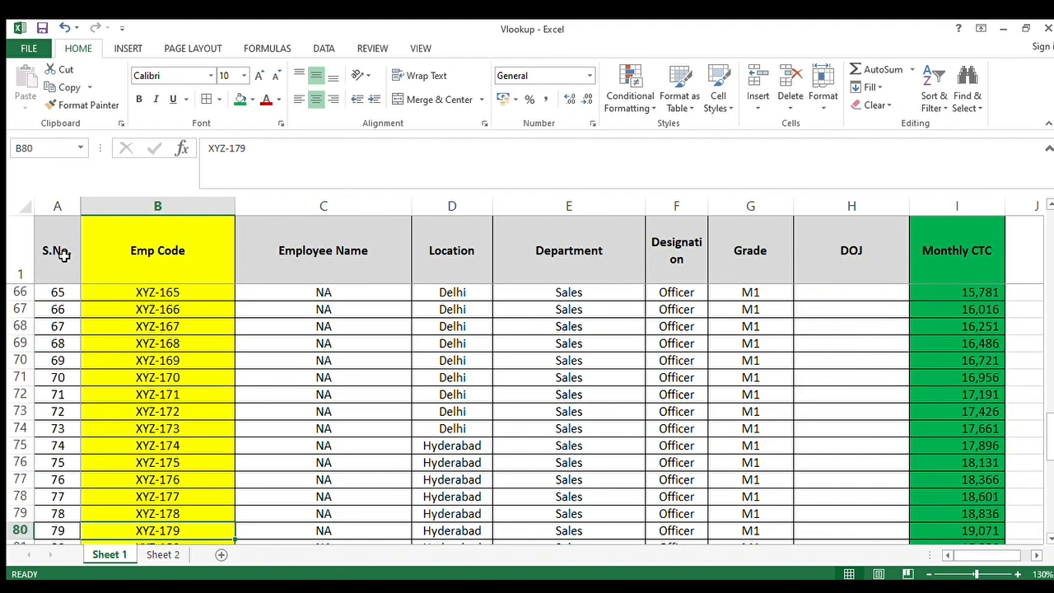
key("Down")
key("Down")
key("Down")
key("Down")
key("Down")
key("Down")
key("Down")
key("Down")
key("Down")
key("Down")
key("Down")
key("Down")
key("Down")
key("Down")
key("Down")
key("Down")
key("Down")
key("Down")
key("Down")
key("Down")
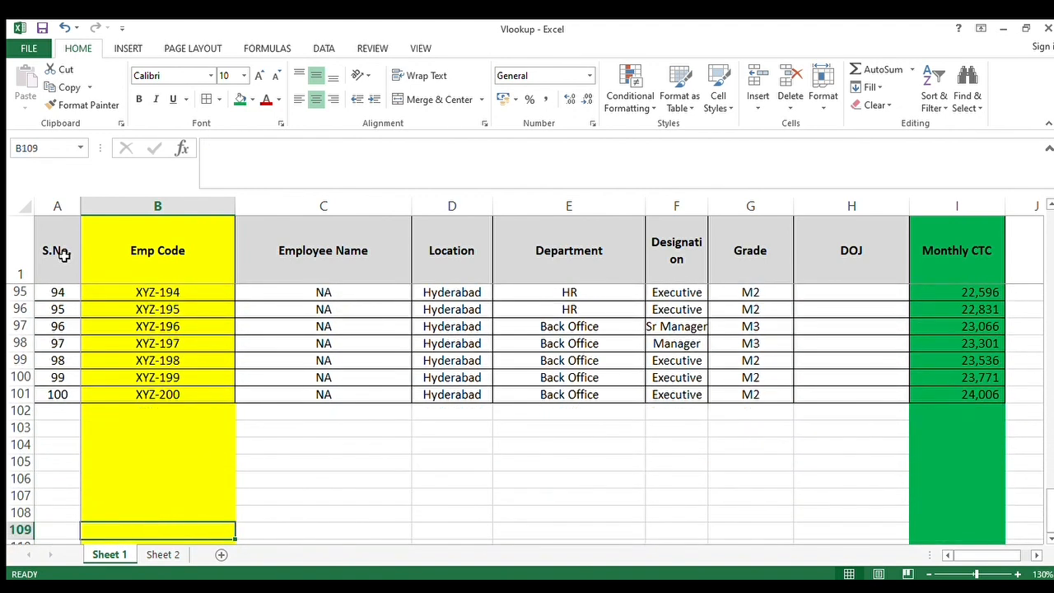
- Review the Emp Code records upward from below the table's end to the heading in B1
key("Up")
key("Up")
key("Up")
key("Up")
key("Up")
key("Up")
key("Up")
key("Up")
key("Up")
key("Up")
key("Up")
key("Up")
key("Up")
key("Up")
key("Up")
key("Up")
key("Up")
key("Up")
key("Up")
key("Up")
key("Up")
key("Up")
key("Up")
key("Up")
key("Up")
key("Up")
key("Up")
key("Up")
key("Up")
key("Up")
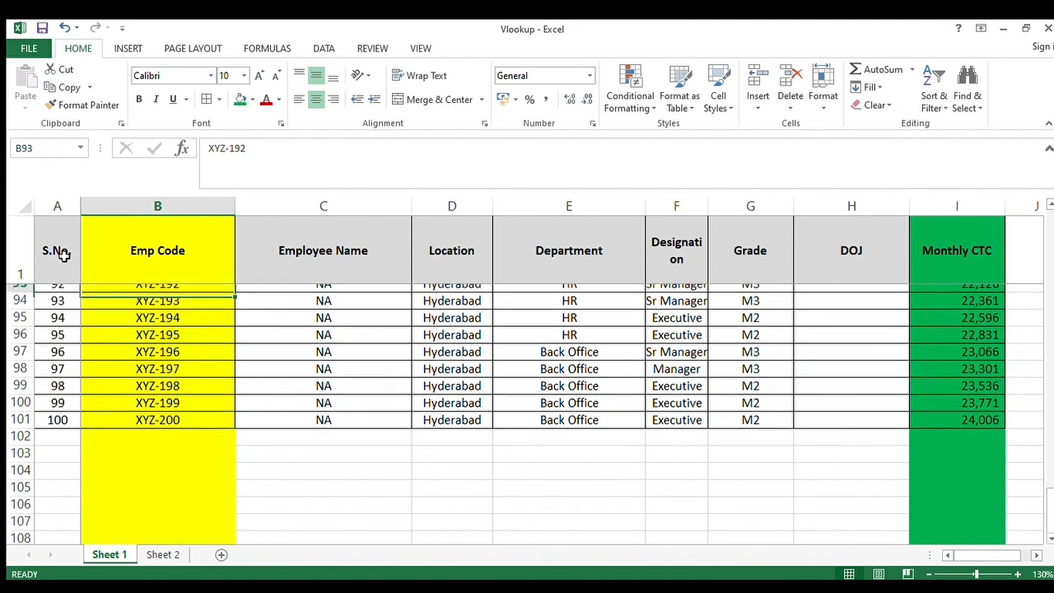
key("Up")
key("Up")
key("Up")
key("Up")
key("Up")
key("Up")
key("Up")
key("Up")
key("Up")
key("Up")
key("Up")
key("Up")
key("Up")
key("Up")
key("Up")
key("Up")
key("Up")
key("Up")
key("Up")
key("Up")
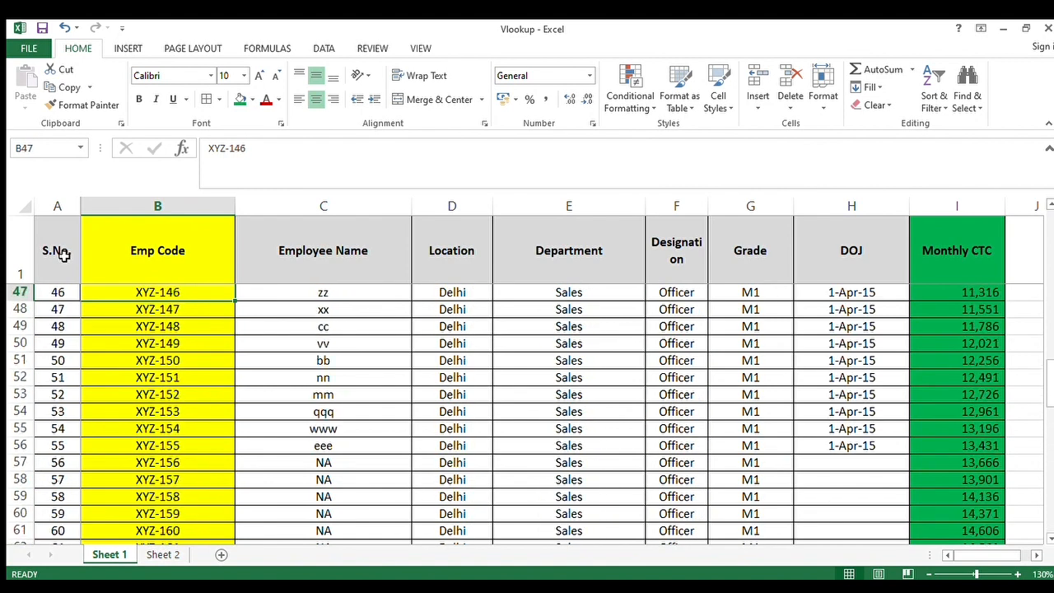
key("Up")
key("Up")
key("Up")
key("Up")
key("Up")
key("Up")
key("Up")
key("Up")
key("Up")
key("Up")
key("Up")
key("Up")
key("Up")
key("Up")
key("Up")
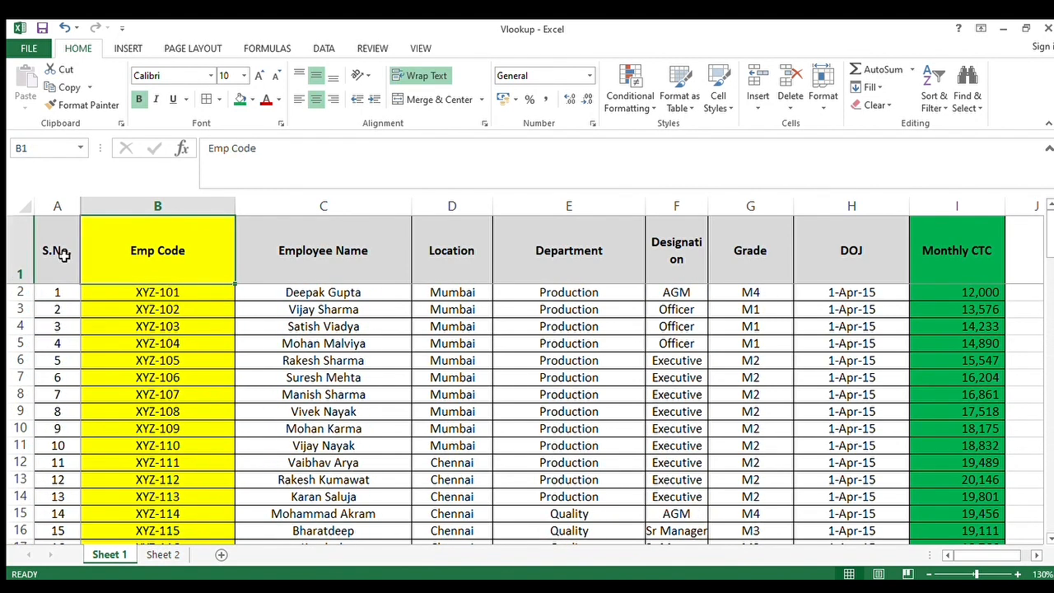
- Examine the headings from Employee Name to Designation, and the whole Emp Code, Employee Name and Monthly CTC columns
key("Right")
key("Right")
key("Right")
key("Right")
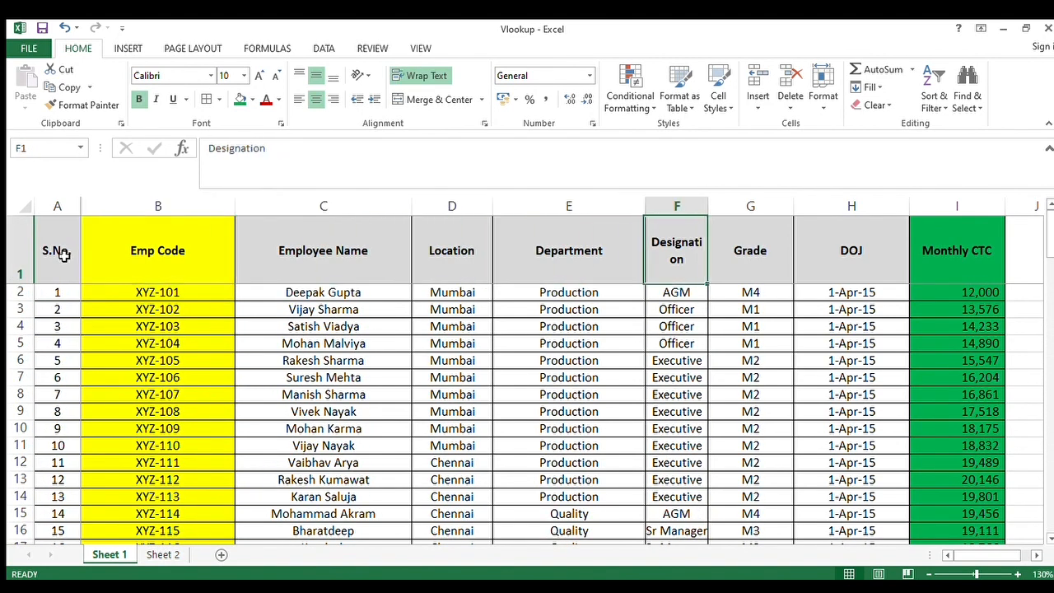
left_click(231, 219)
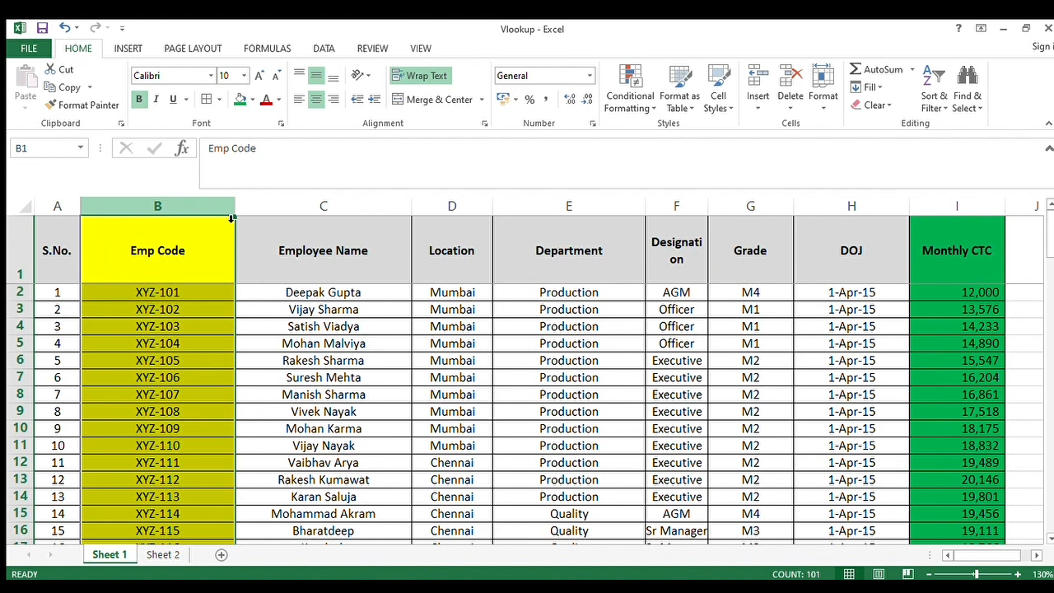
left_click(331, 214)
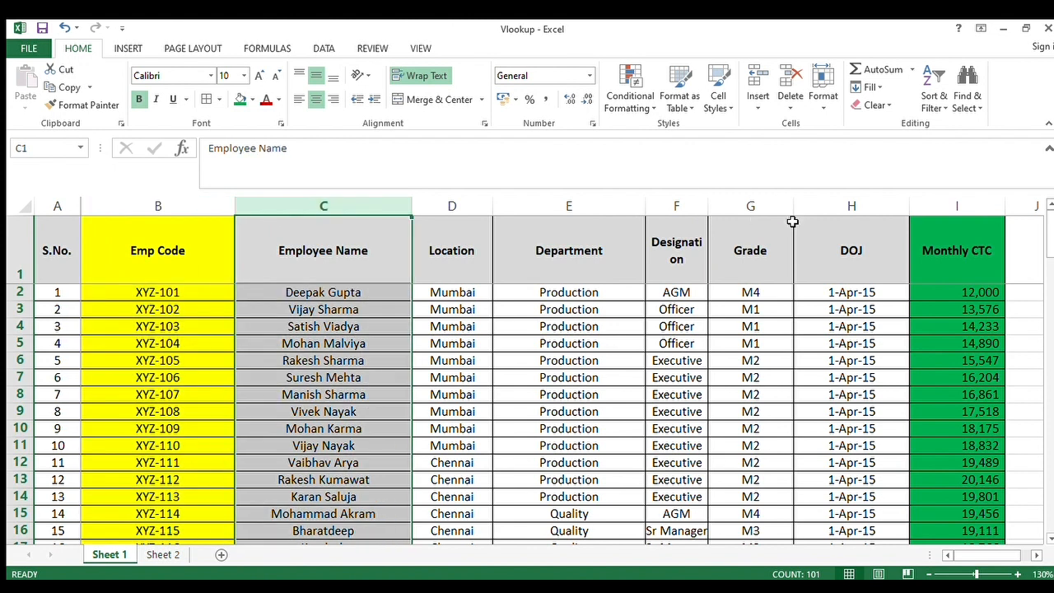
left_click(944, 215)
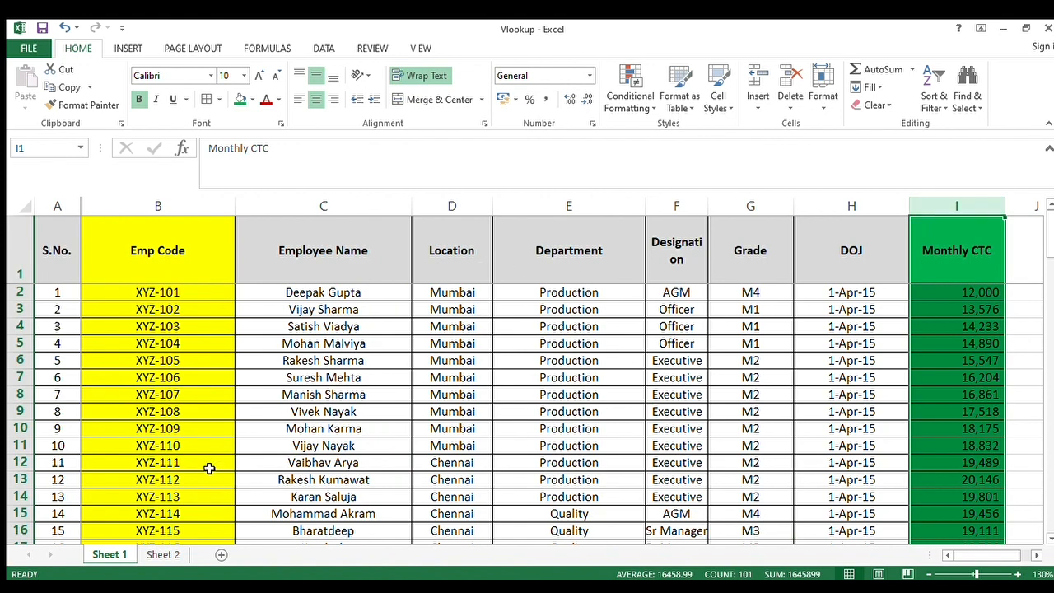
- On Sheet 2, look over the Emp Code and Employee Name columns and change the Location heading in D1 to CTC
left_click(162, 554)
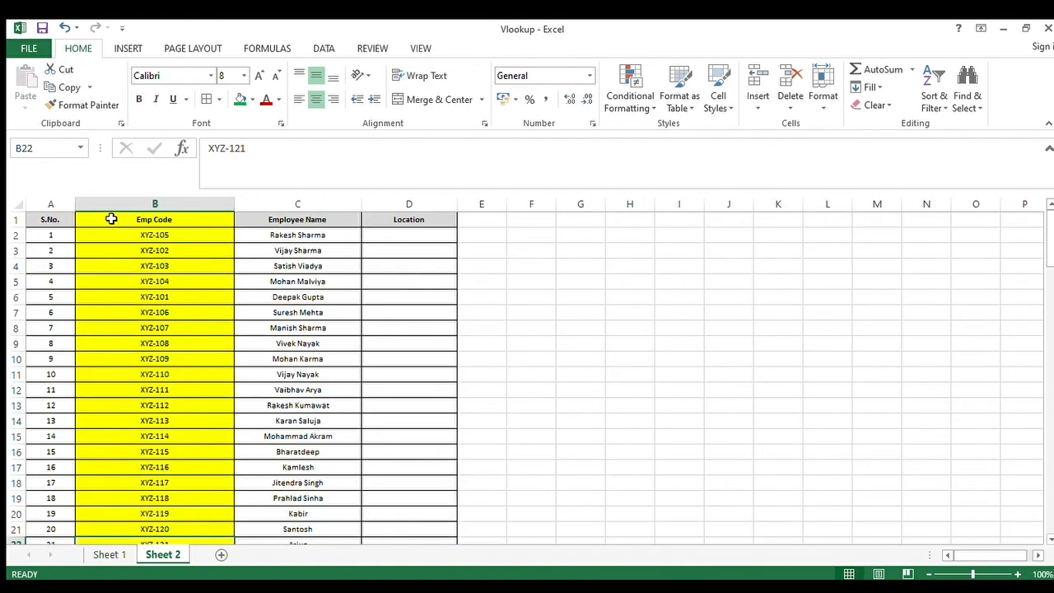
left_click(129, 211)
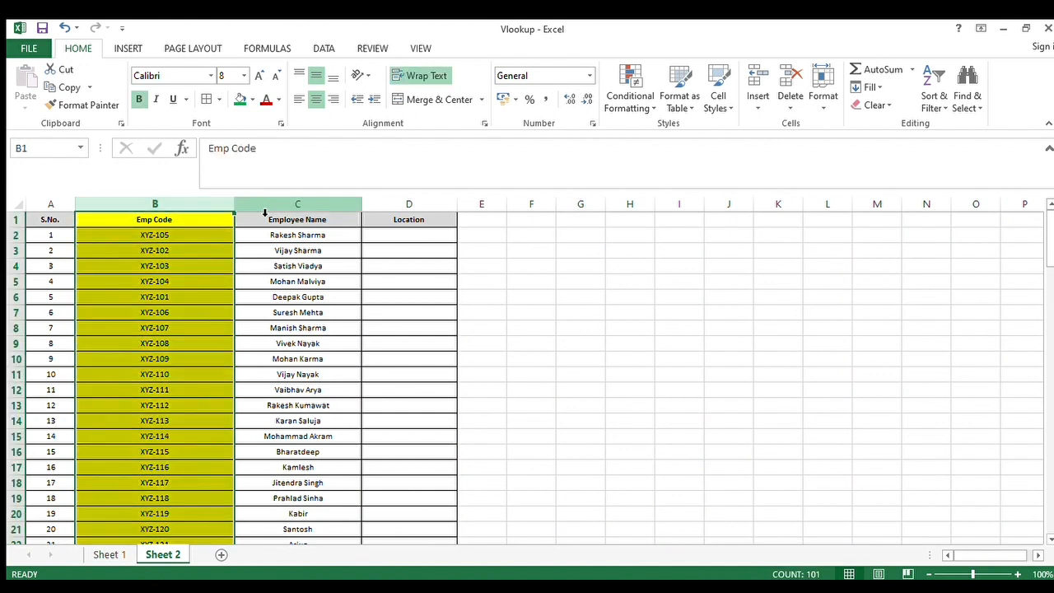
left_click(264, 213)
left_click(411, 218)
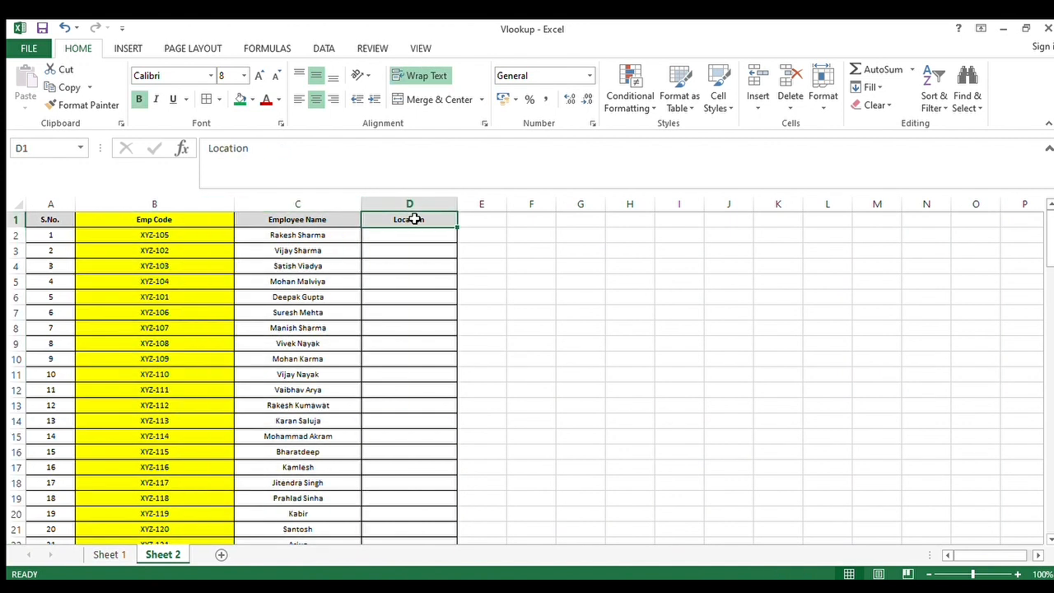
type("CTC")
key("Return")
left_click(420, 220)
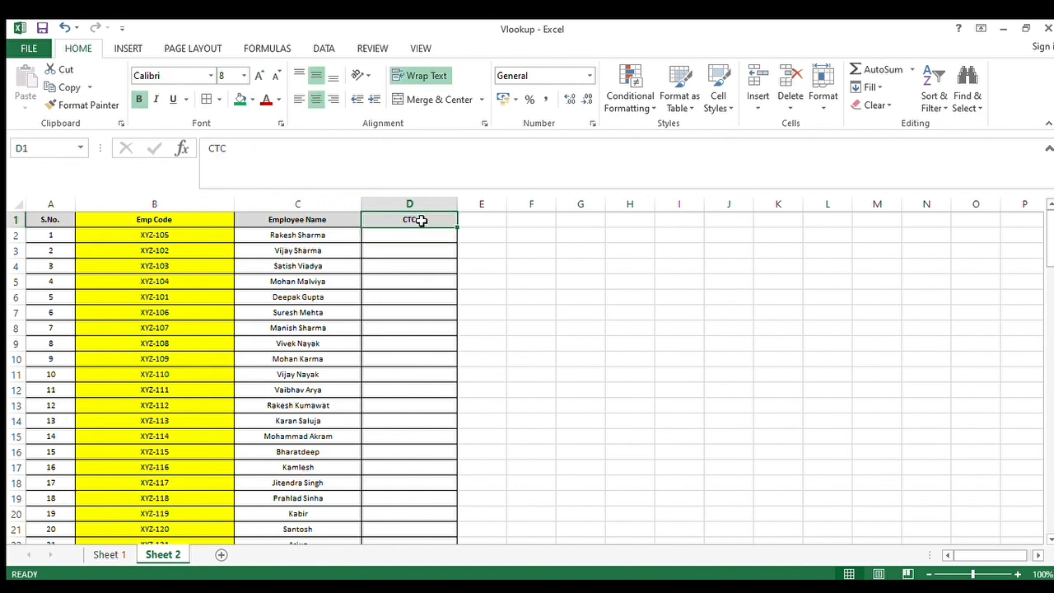
- Compare the Emp Code column on Sheet 1 with the order of the first five employee records on Sheet 2
key("Down")
key("Up")
left_click(110, 554)
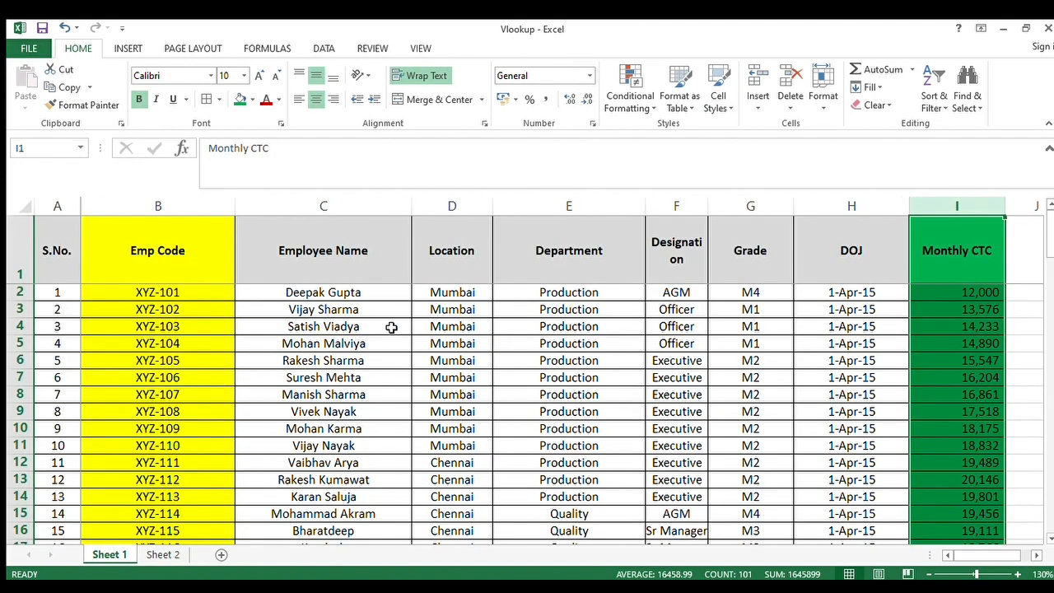
left_click(163, 217)
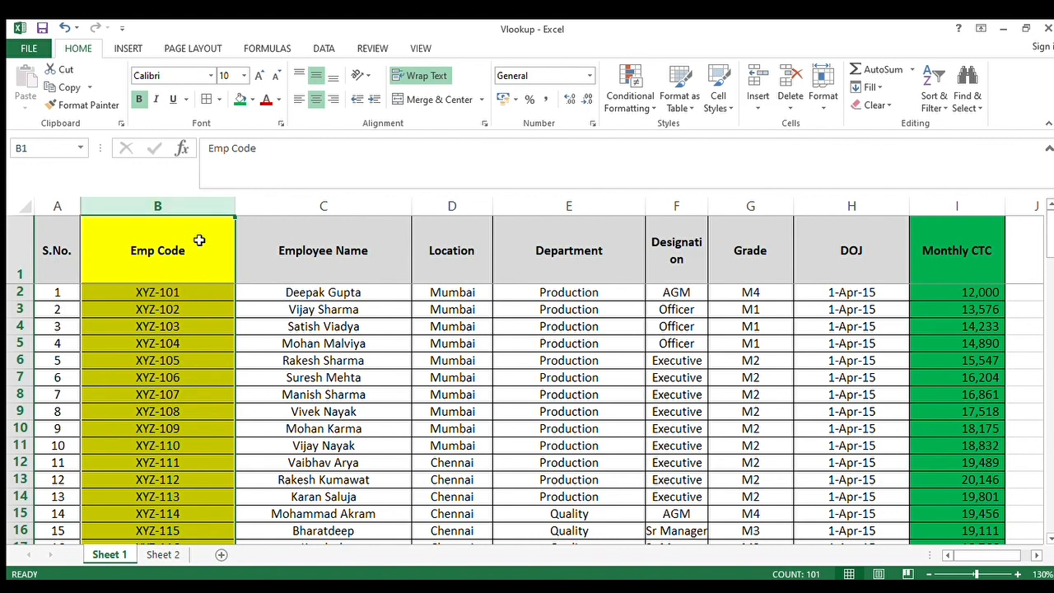
left_click(186, 292)
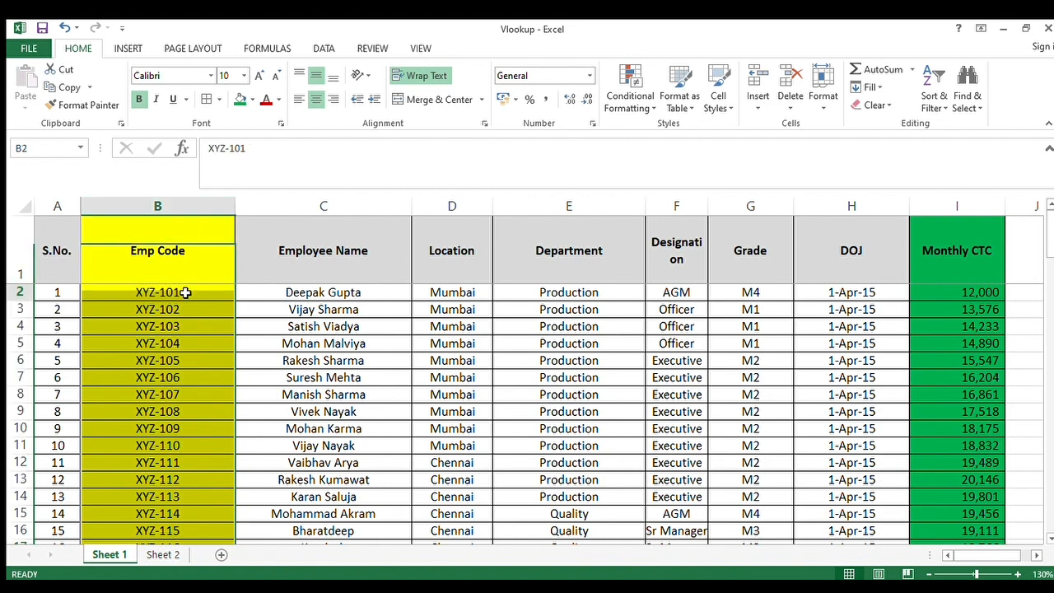
left_click(162, 554)
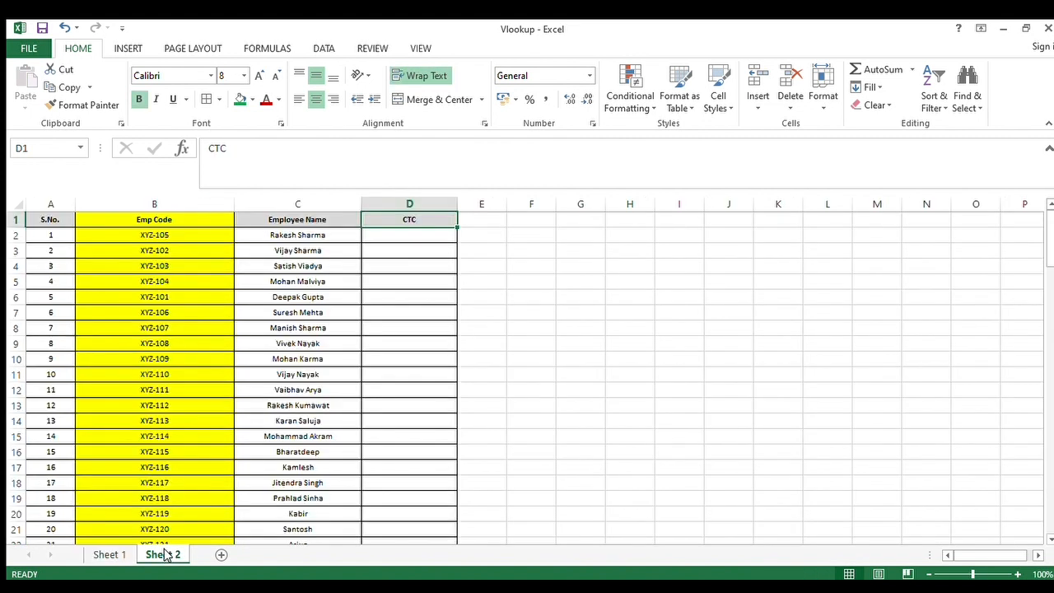
left_click(187, 239)
key("Down")
key("Down")
key("Down")
key("Down")
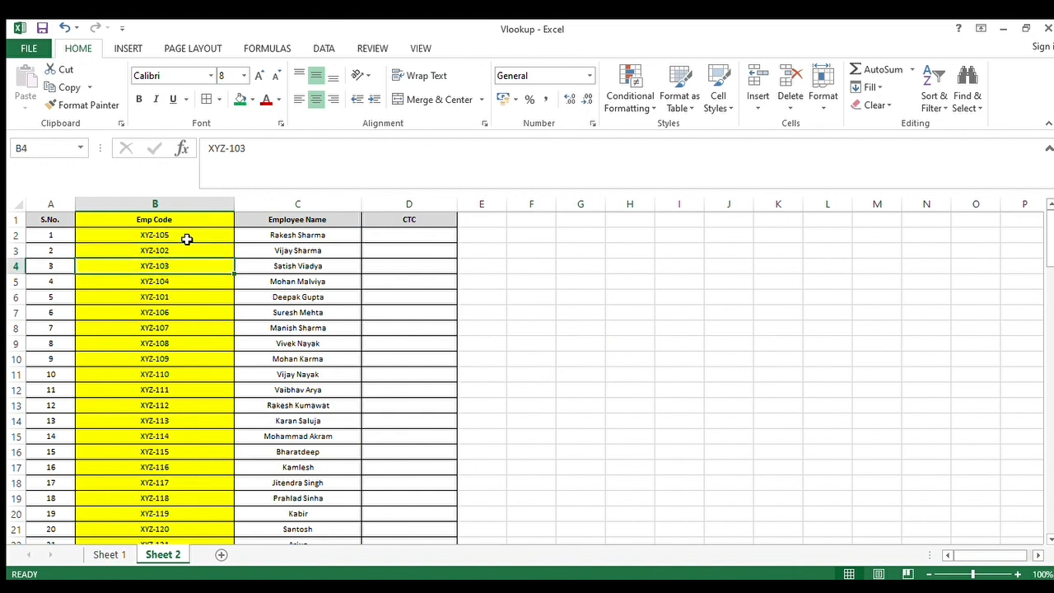
key("shift+Right")
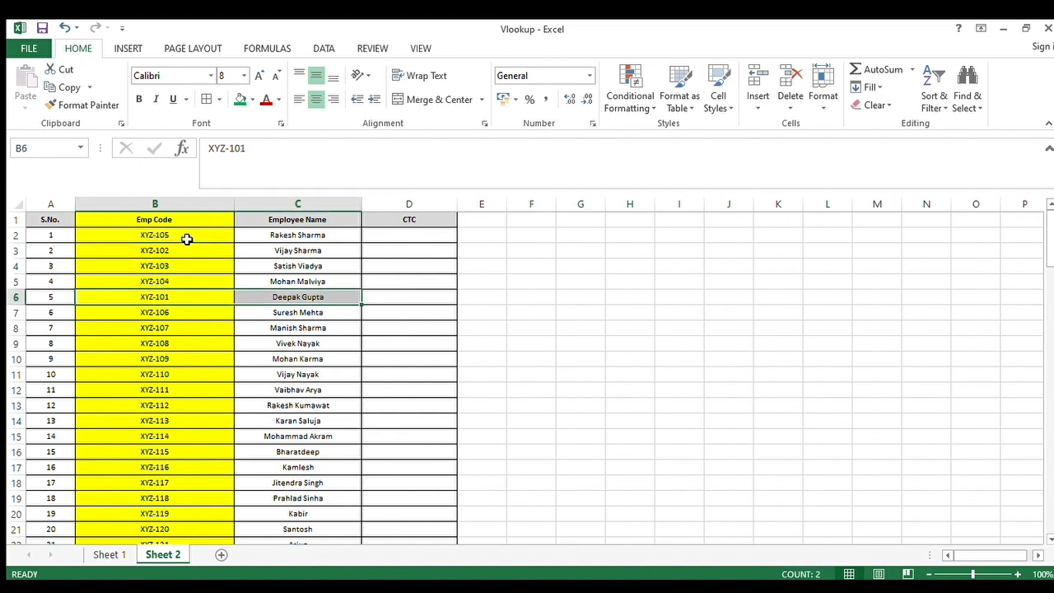
- Review the whole Emp Code and Monthly CTC columns on Sheet 1
left_click(103, 554)
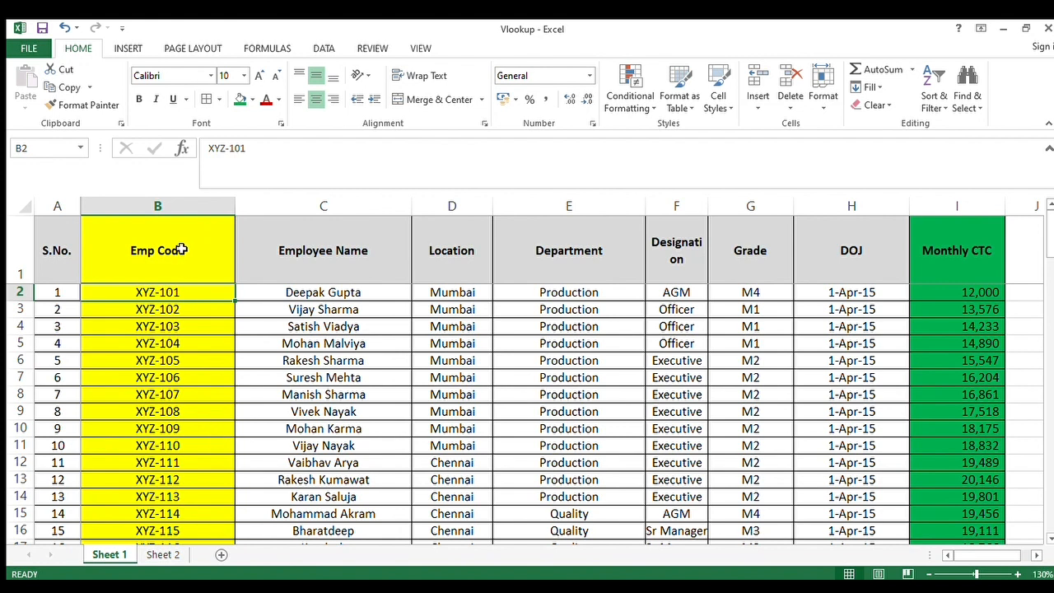
left_click(193, 221)
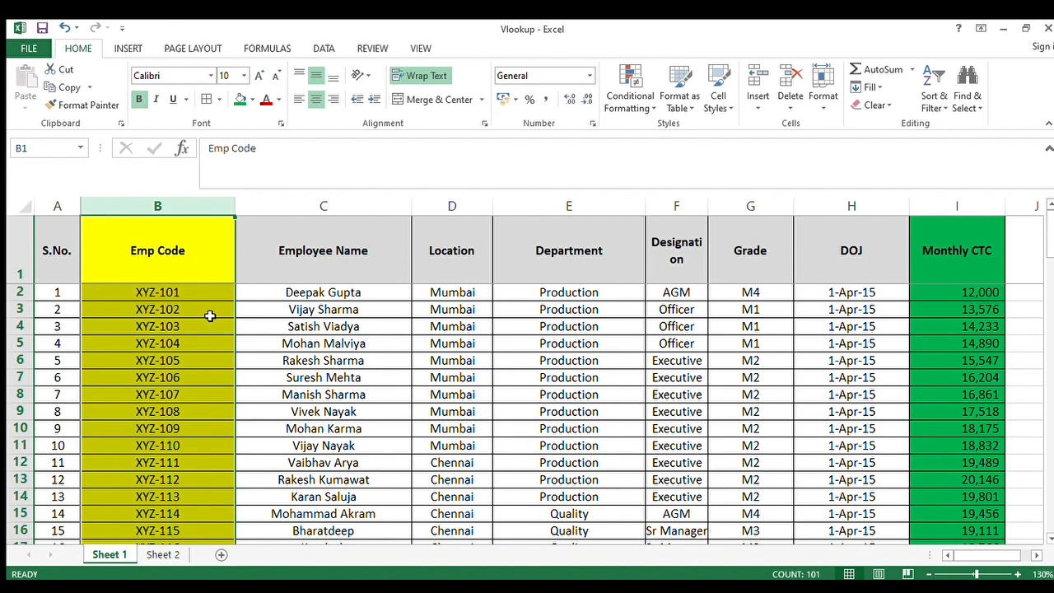
left_click(988, 216)
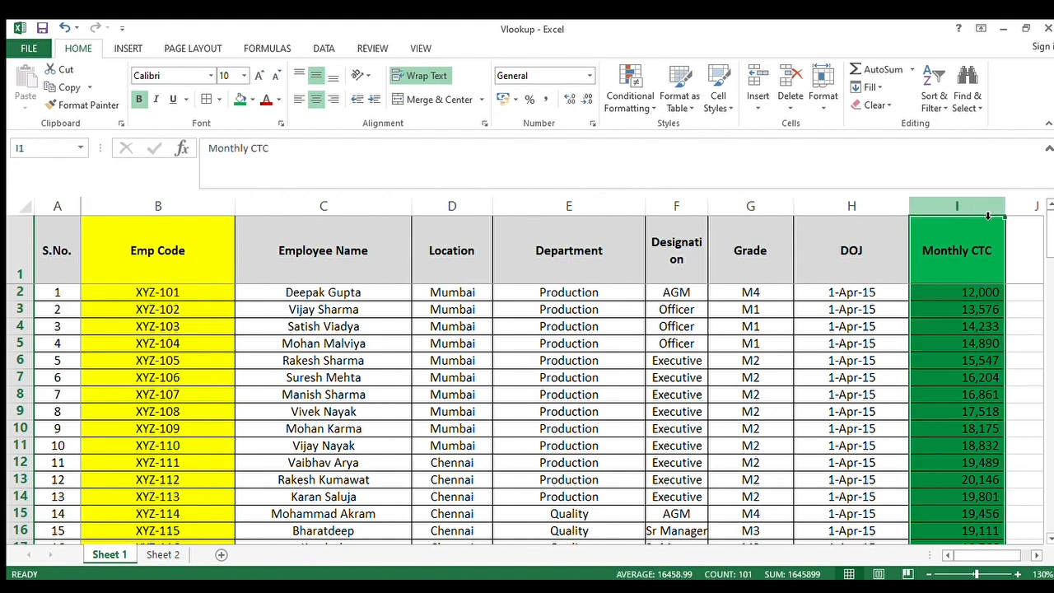
- Begin a VLOOKUP formula in D2 of Sheet 2, under the CTC heading, with B2 as the lookup value
left_click(156, 556)
left_click(398, 223)
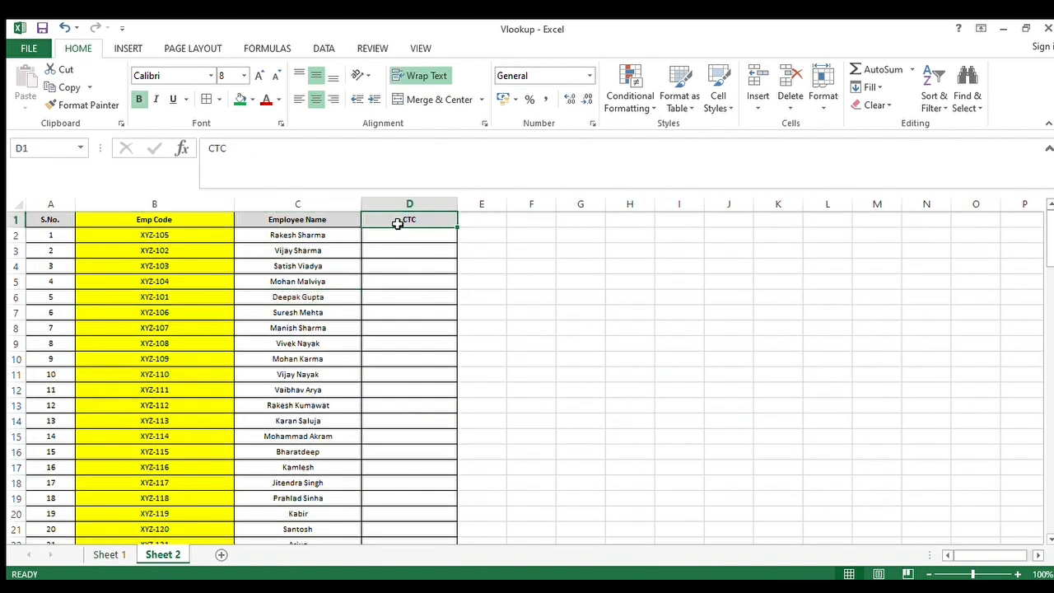
key("Down")
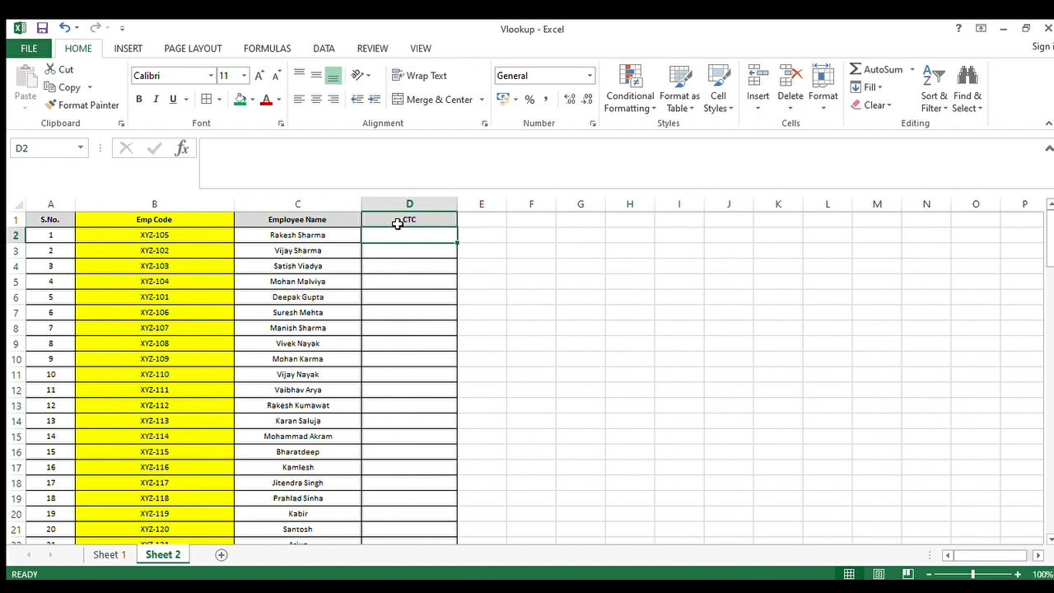
type("=")
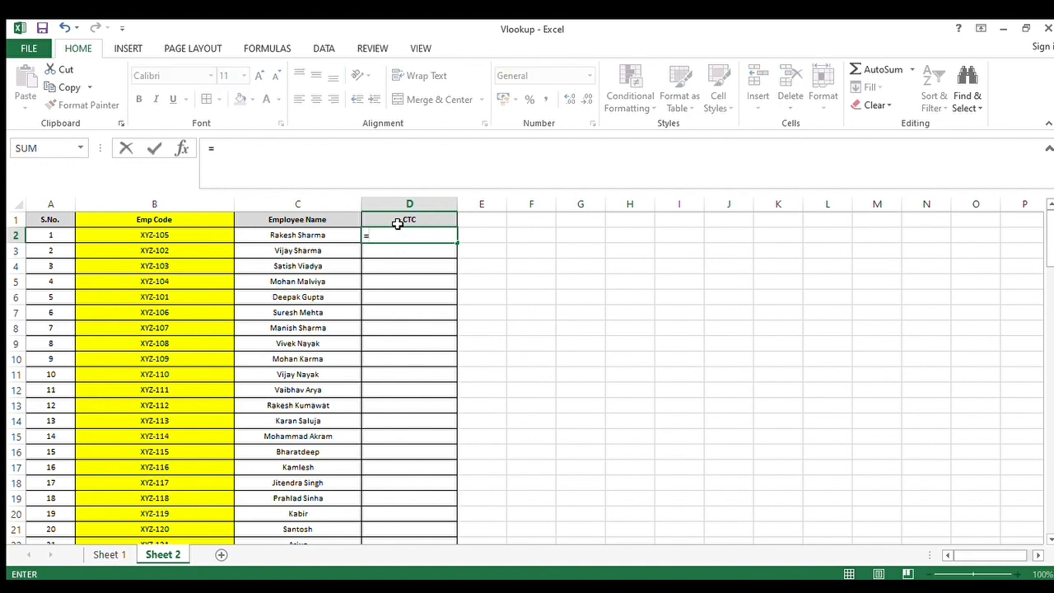
type("vlookup")
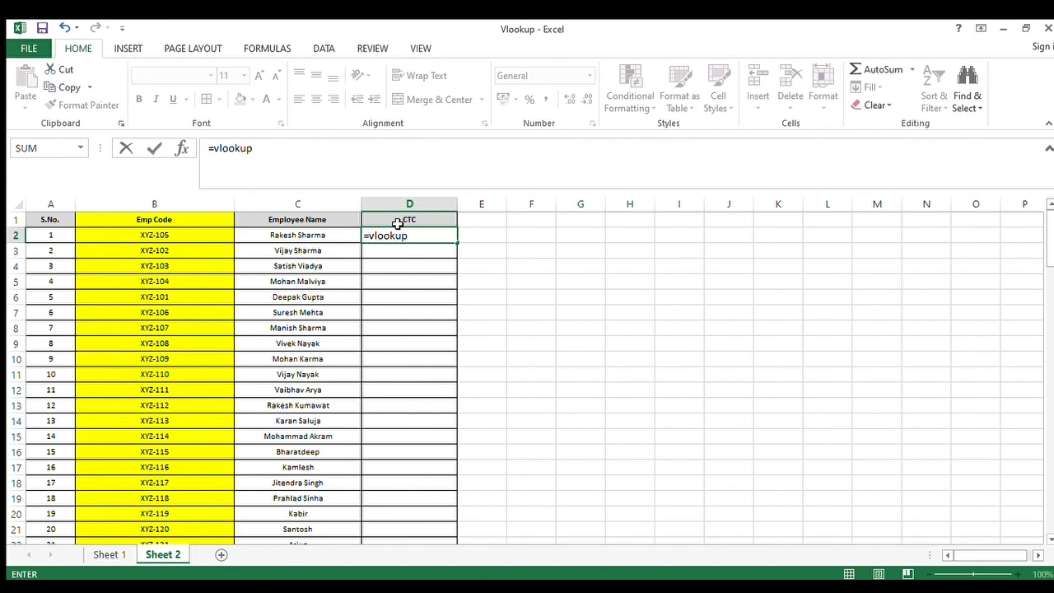
type("(")
left_click(181, 236)
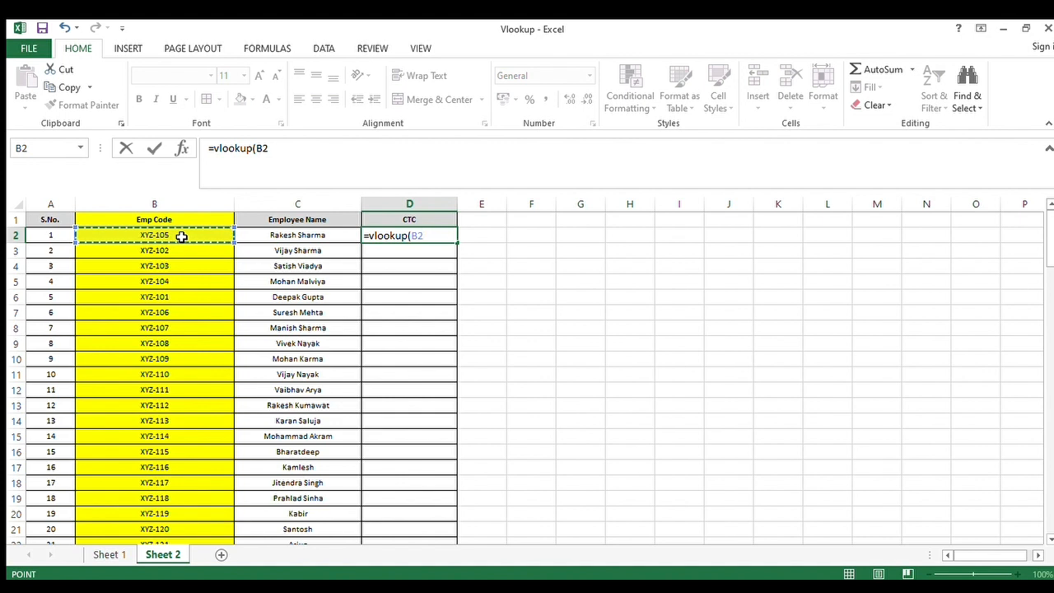
type(",")
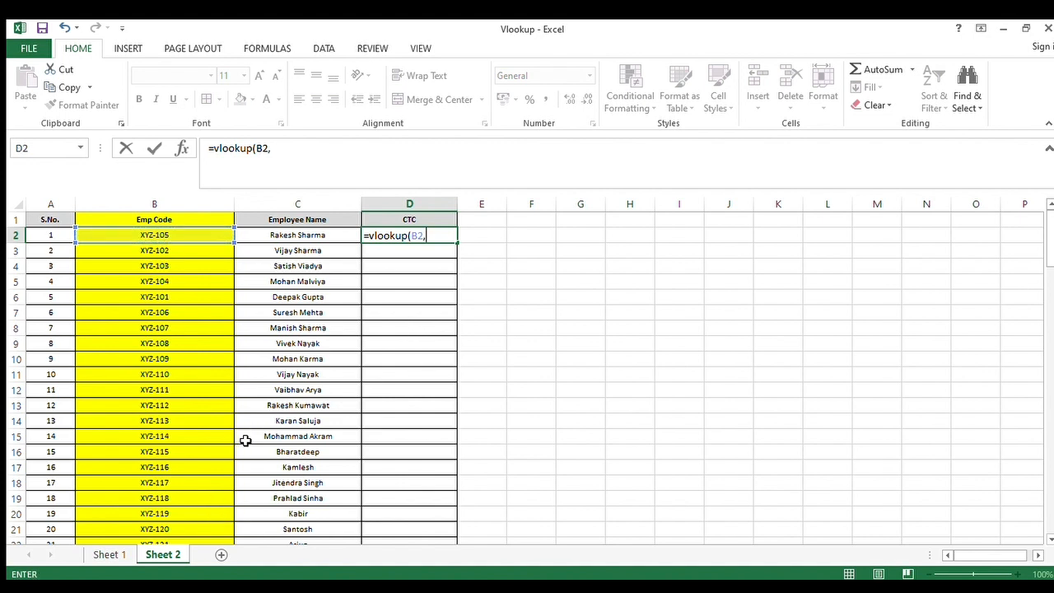
- Complete the VLOOKUP with 'Sheet 1'!B2:I101 as the table array, column index 8 and 0 for an exact match
left_click(102, 555)
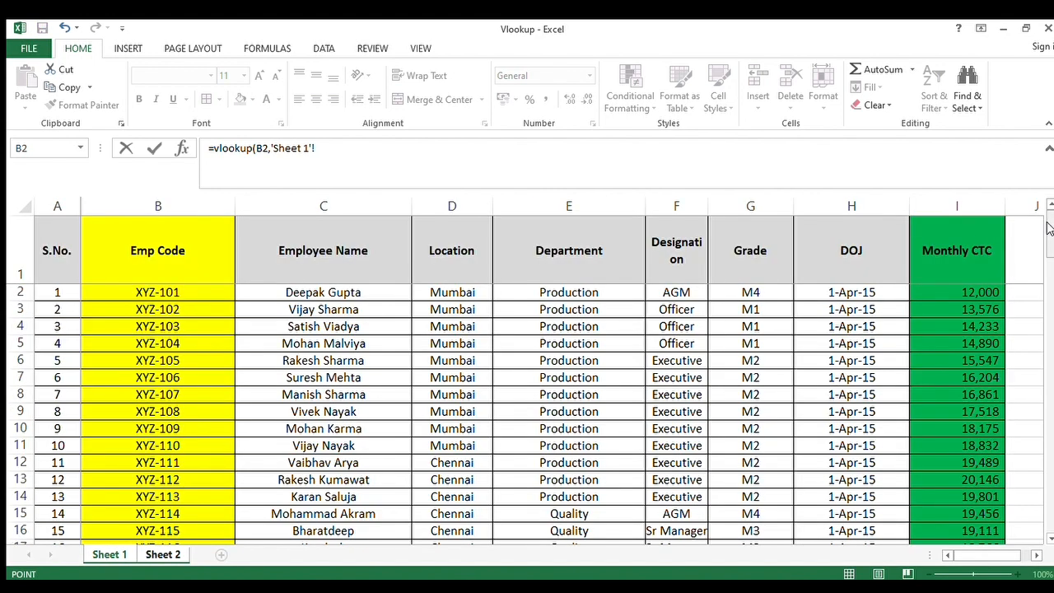
left_click(190, 293)
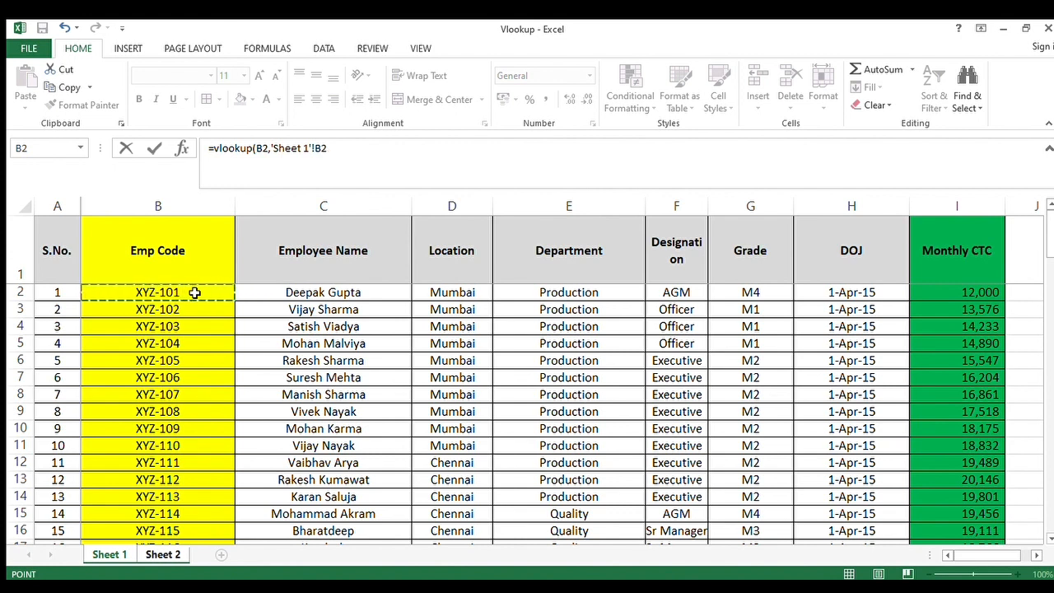
left_click_drag(191, 293, 288, 332)
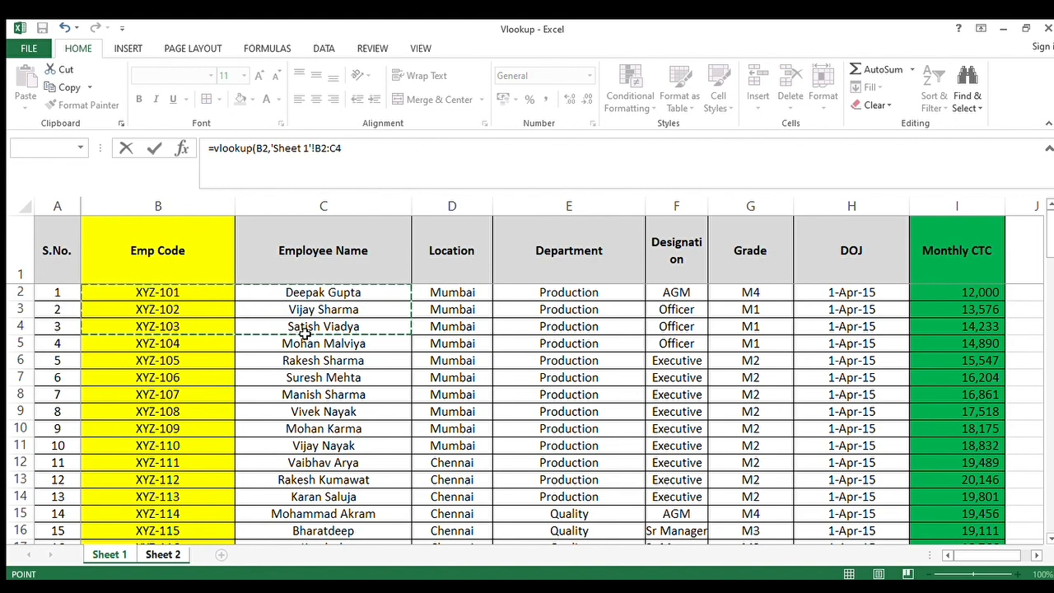
left_click_drag(304, 332, 914, 516)
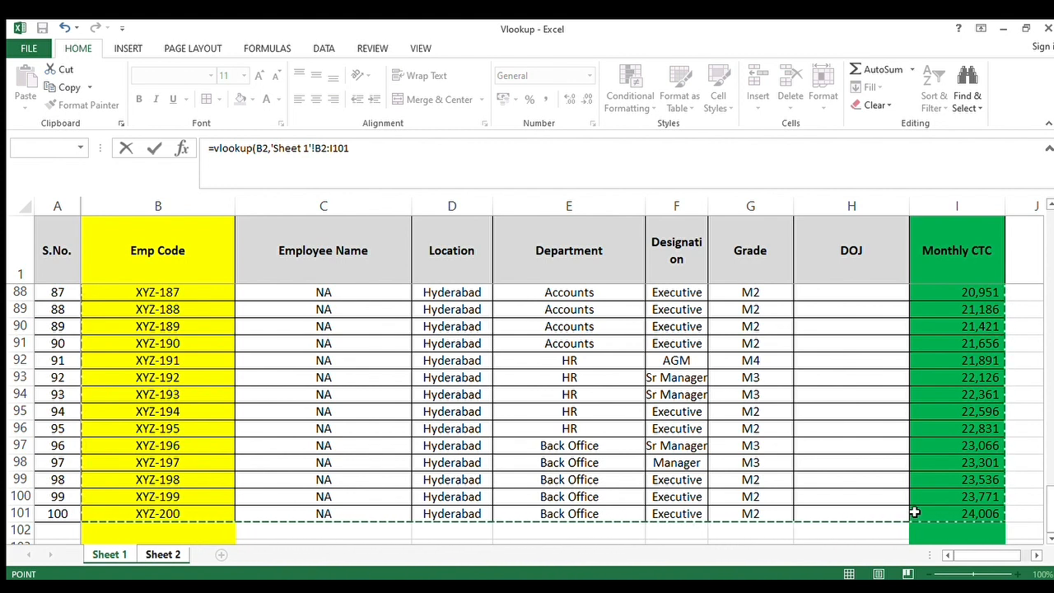
type(",")
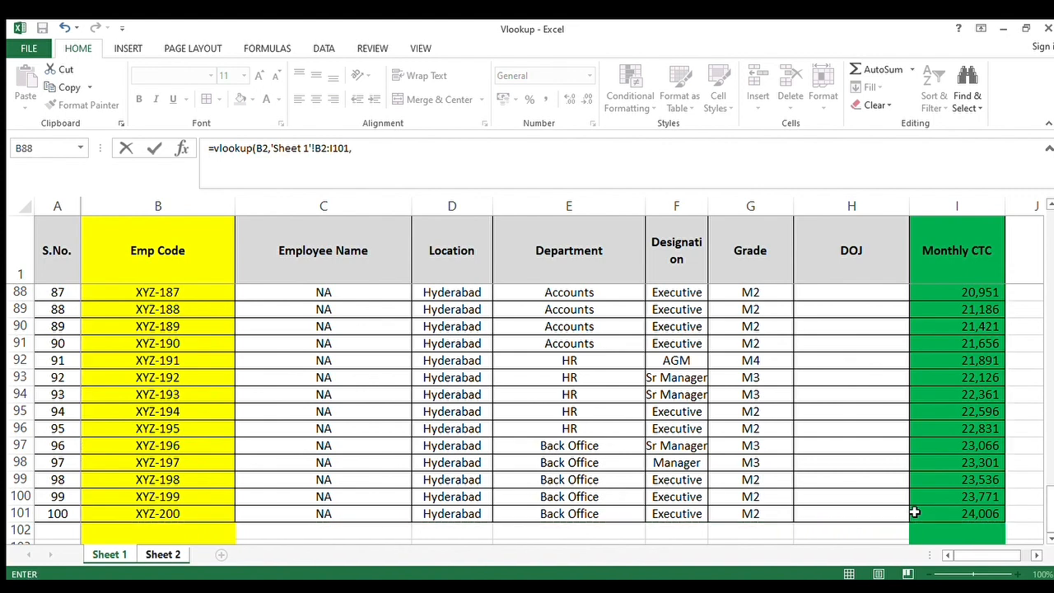
type("8,0")
key("Return")
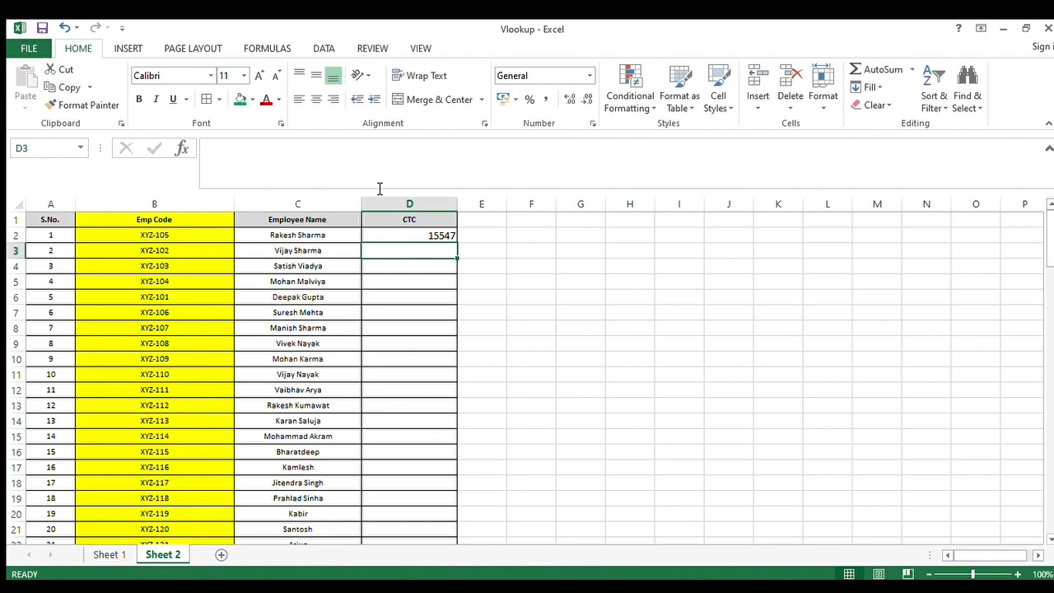
- Check the VLOOKUP formula in D2 against the Emp Code in B2 of Sheet 2
left_click(372, 236)
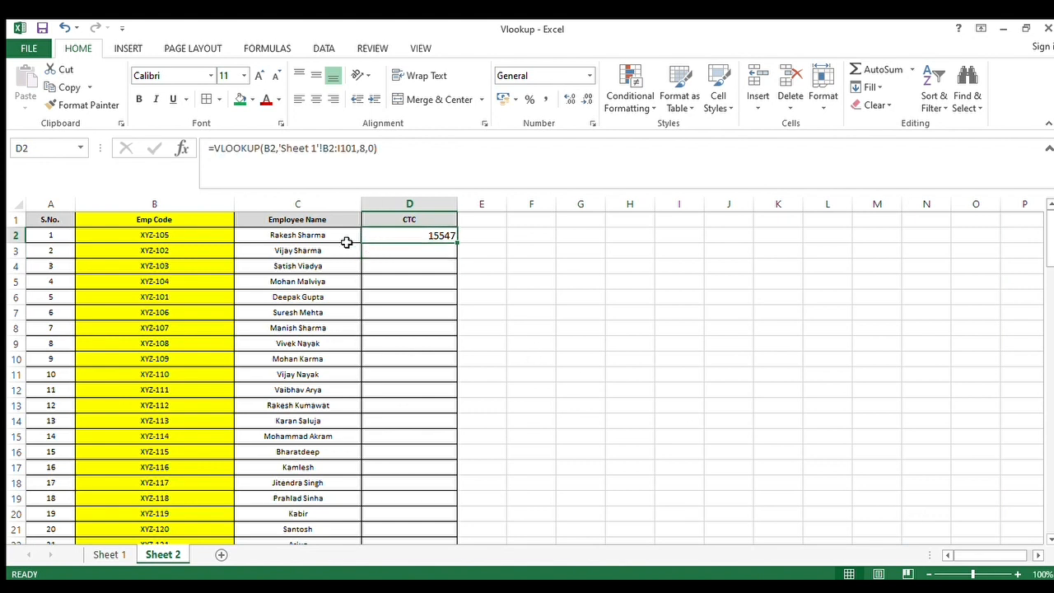
left_click(321, 242)
left_click(198, 246)
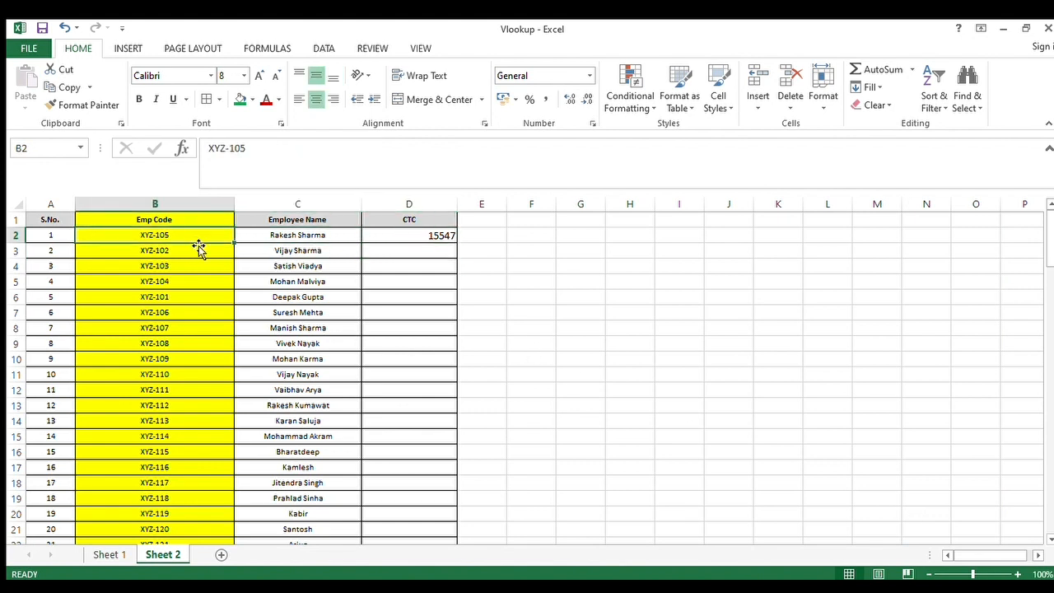
left_click(407, 238)
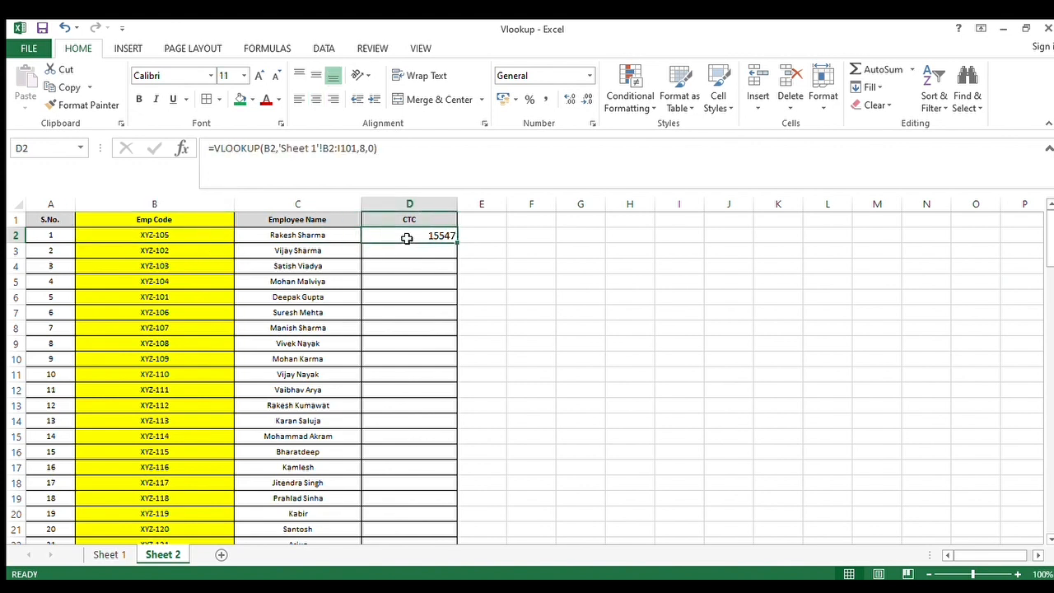
- On Sheet 1, find the employee record in row 6 and trace it from Emp Code across to Monthly CTC
left_click(104, 555)
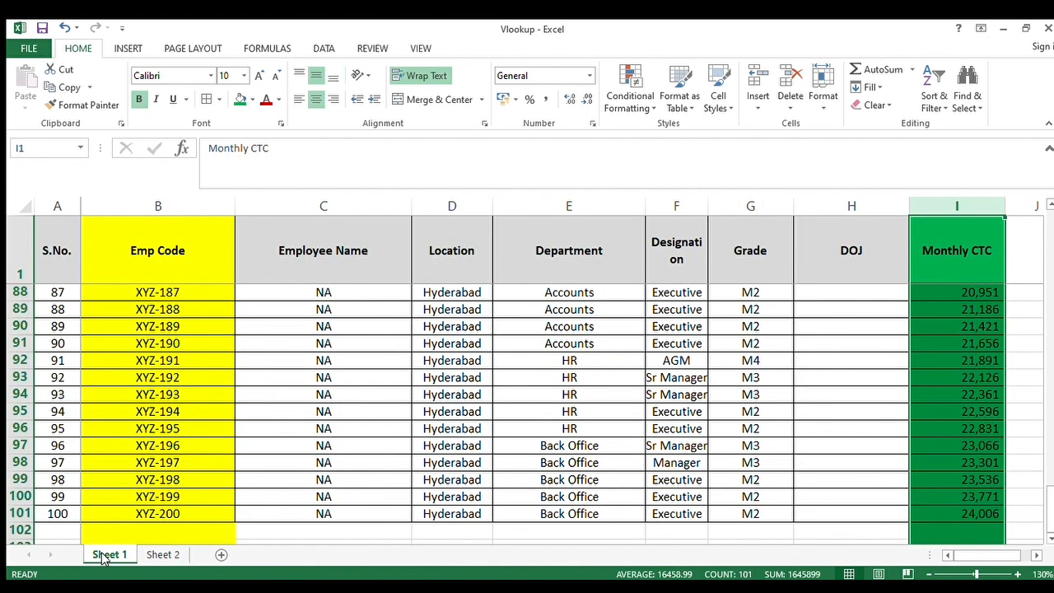
left_click(197, 266)
key("Down")
key("Down")
key("Down")
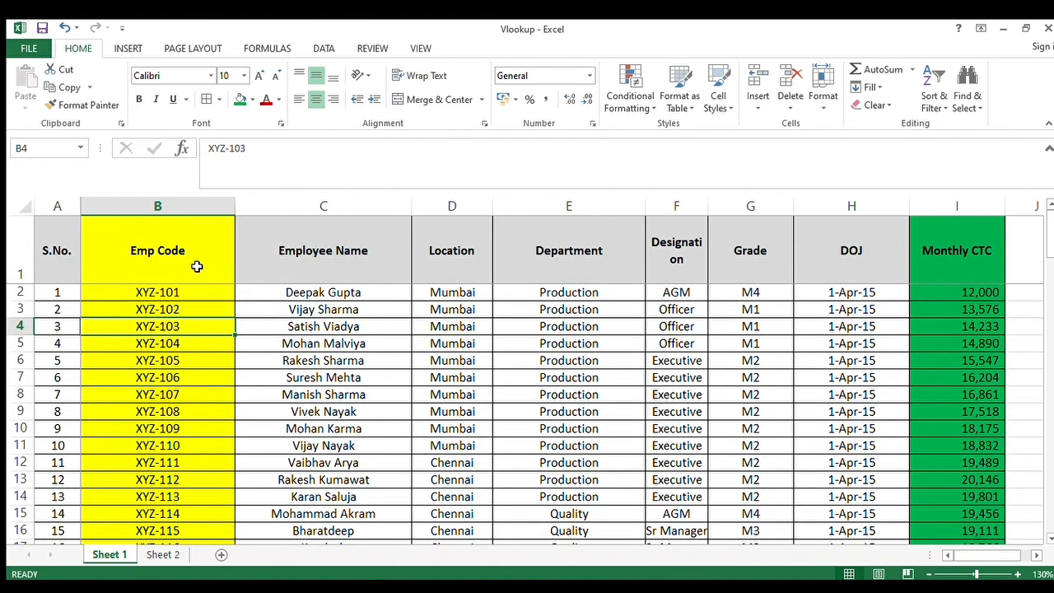
key("Down")
key("Down")
key("shift+Right")
key("shift+Right")
key("shift+Right")
key("shift+Right")
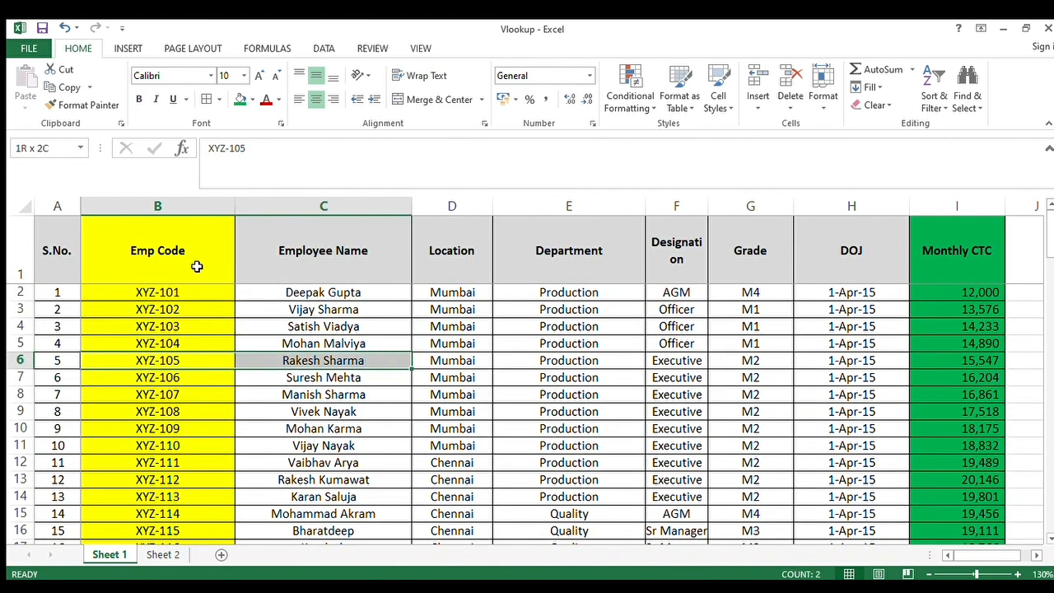
key("shift+Right")
key("shift+Right")
key("shift+Right")
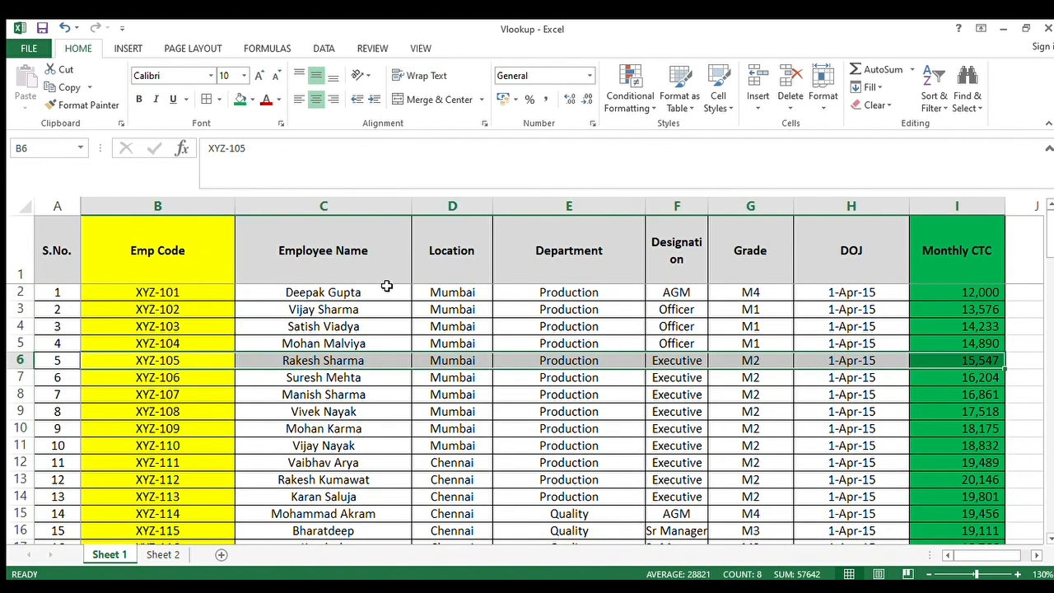
- On Sheet 2, fill the VLOOKUP formula from D2 down through D101
left_click(162, 554)
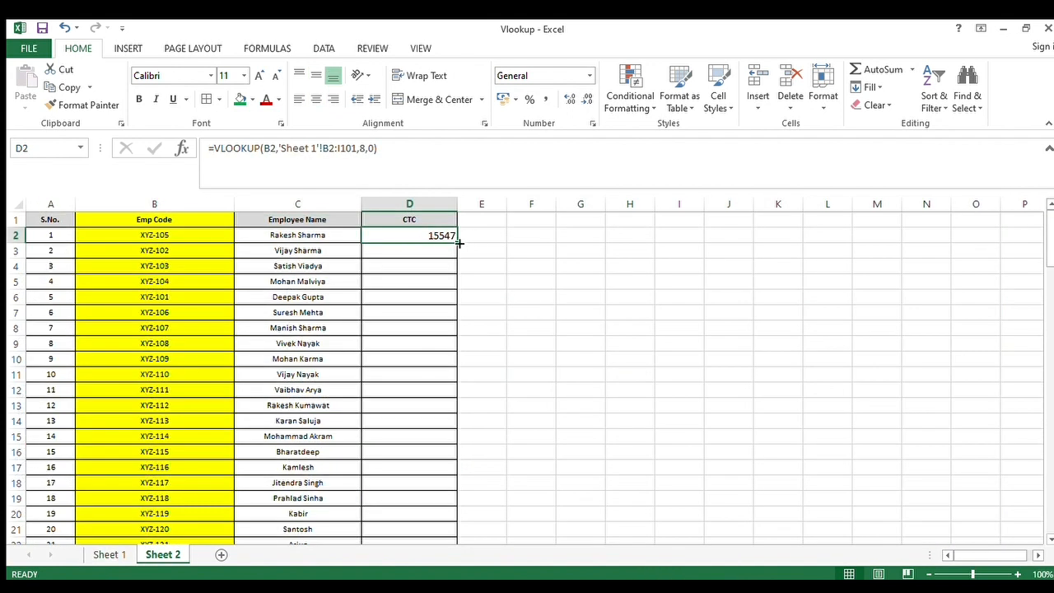
left_click_drag(458, 244, 412, 514)
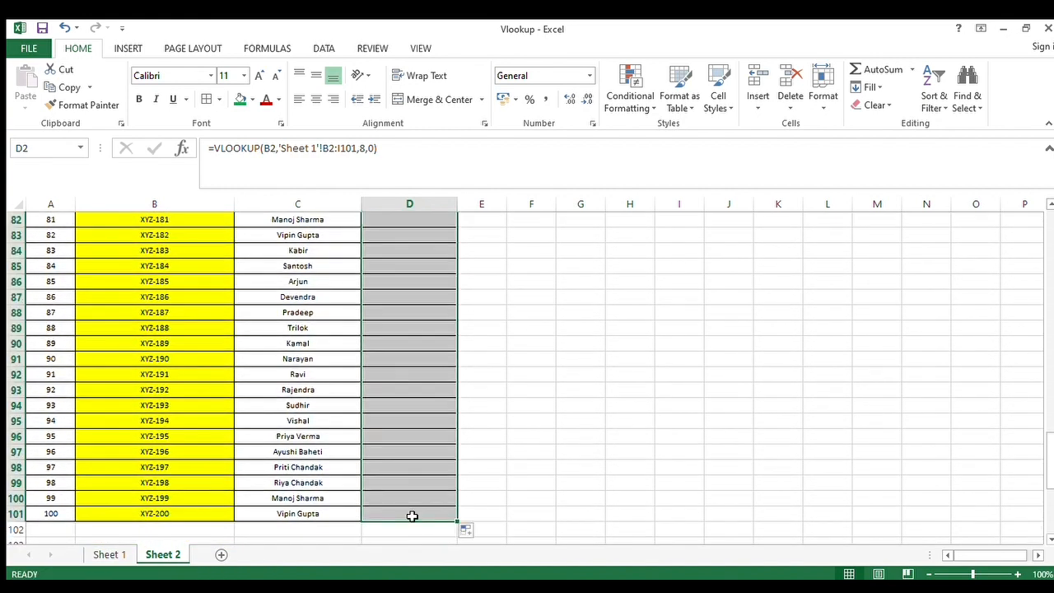
left_click_drag(1049, 480, 1050, 210)
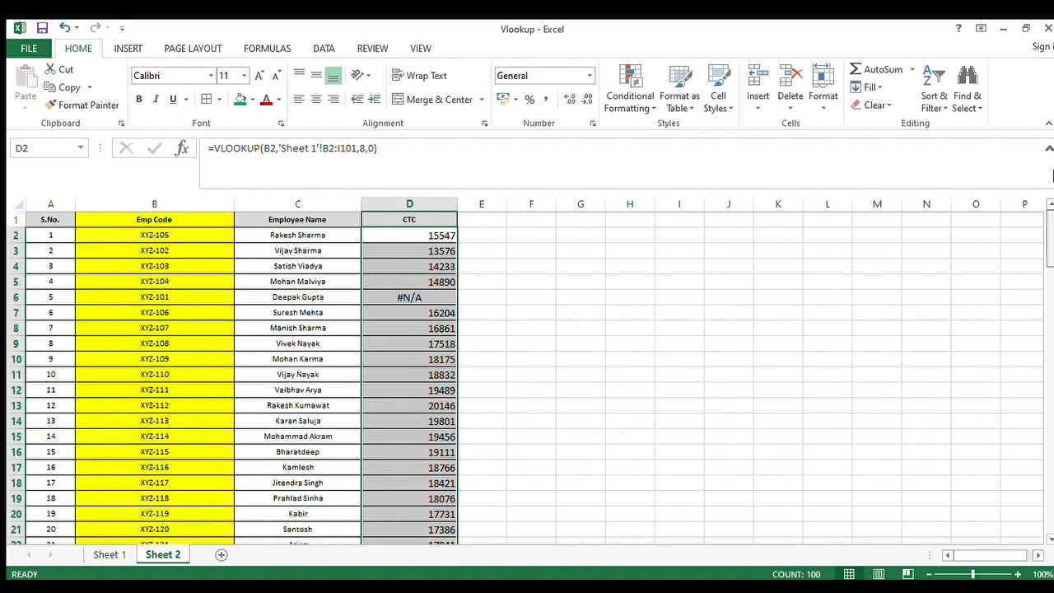
- Examine the copied VLOOKUP formula in D6 and the employee record in row 6 of Sheet 2
left_click(387, 297)
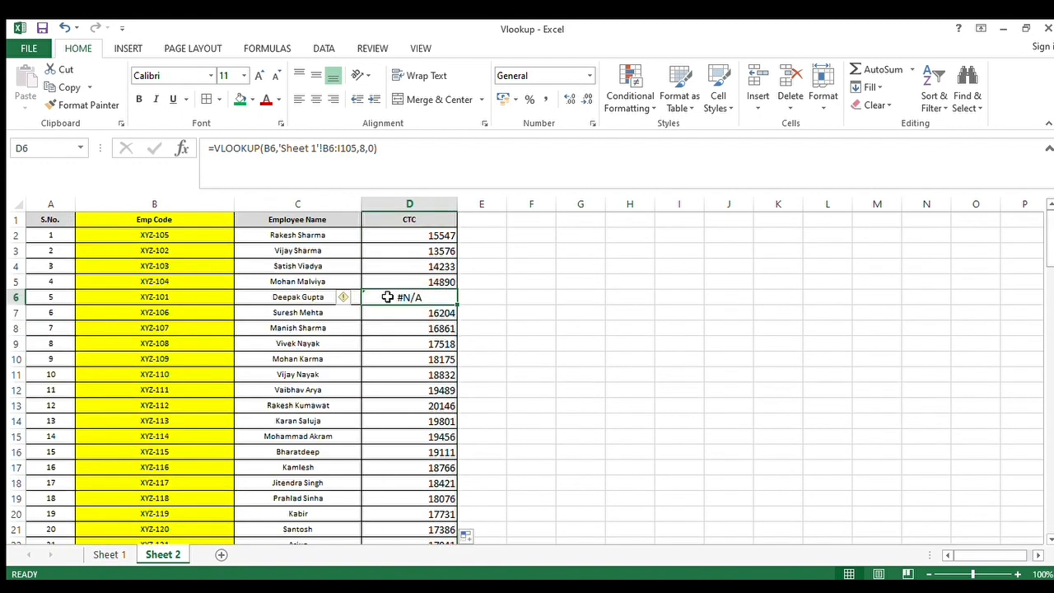
key("shift+Left")
key("shift+Left")
key("shift+Left")
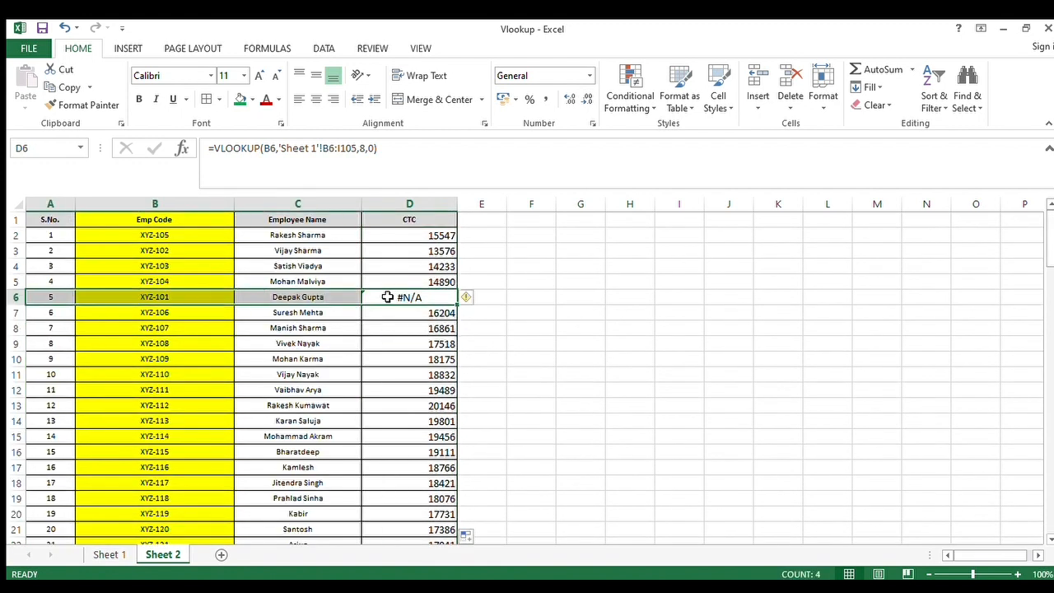
key("Right")
key("Right")
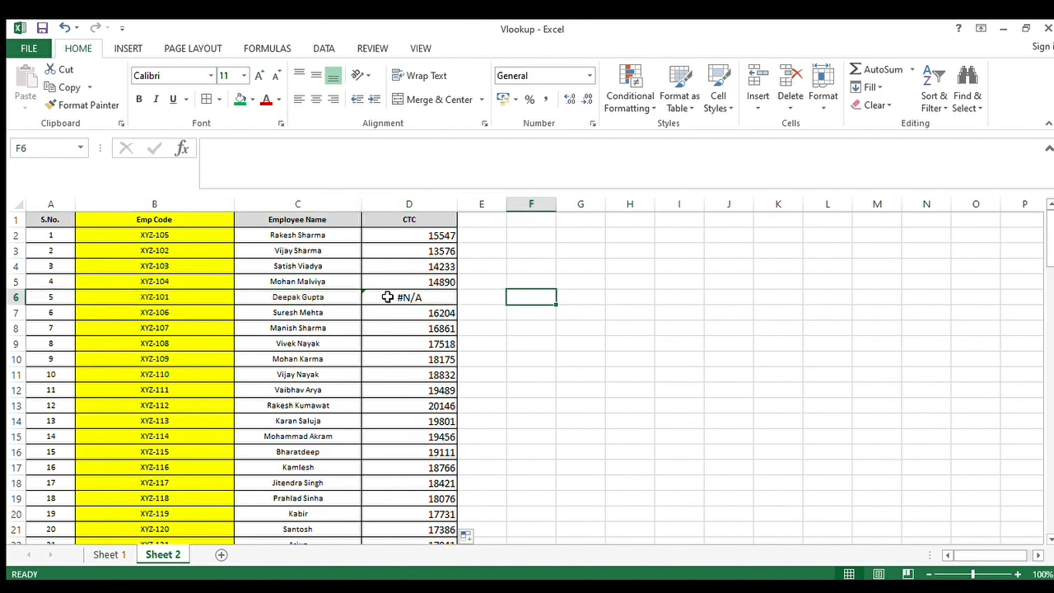
key("Left")
key("Left")
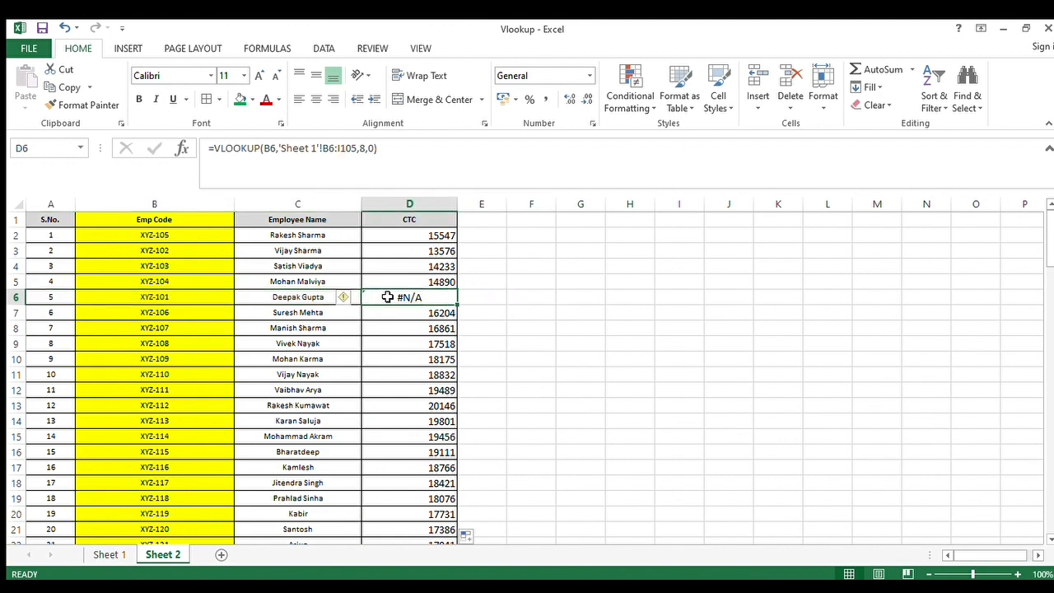
- Find the Emp Code from B6 of Sheet 2 in the Emp Code column of Sheet 1
key("Left")
key("Left")
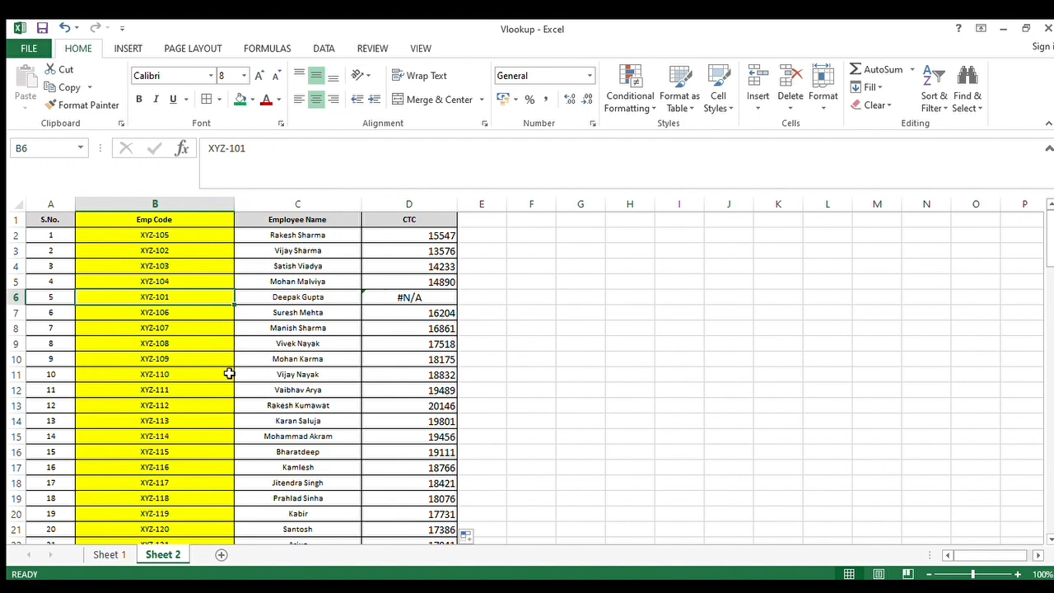
left_click(119, 554)
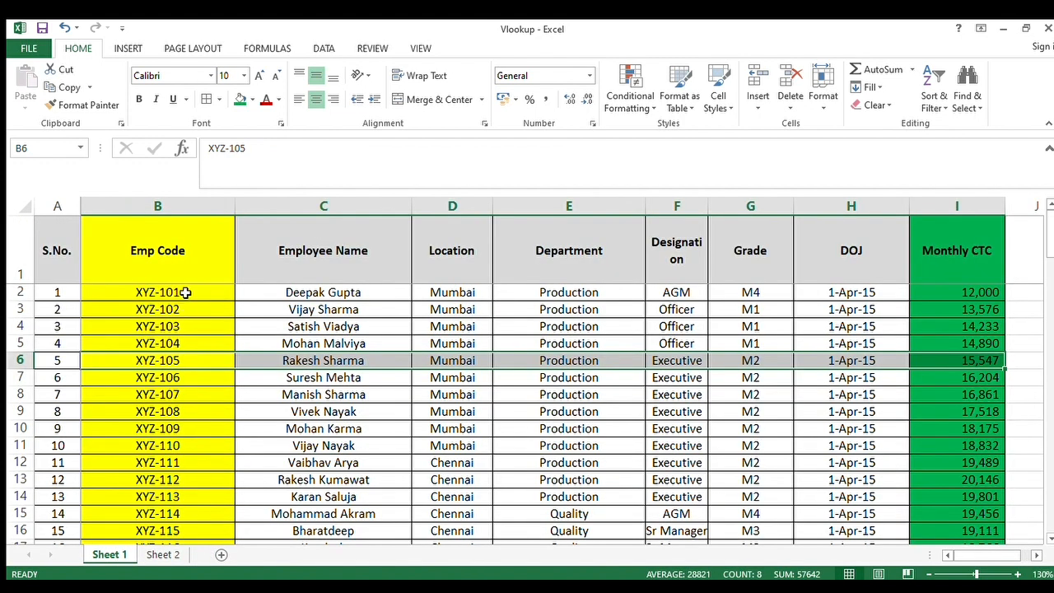
left_click(186, 292)
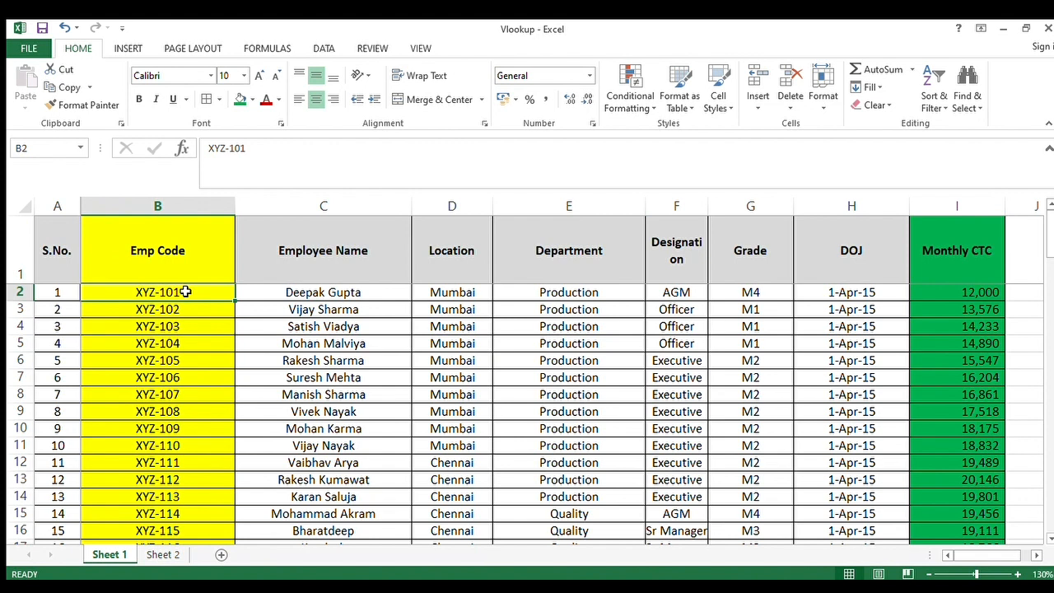
- Replace the formula in D2 of Sheet 2 with =VLOOKUP(B2,'Sheet 1'!B:I,8,0), using whole columns as the lookup table
left_click(164, 554)
left_click(395, 218)
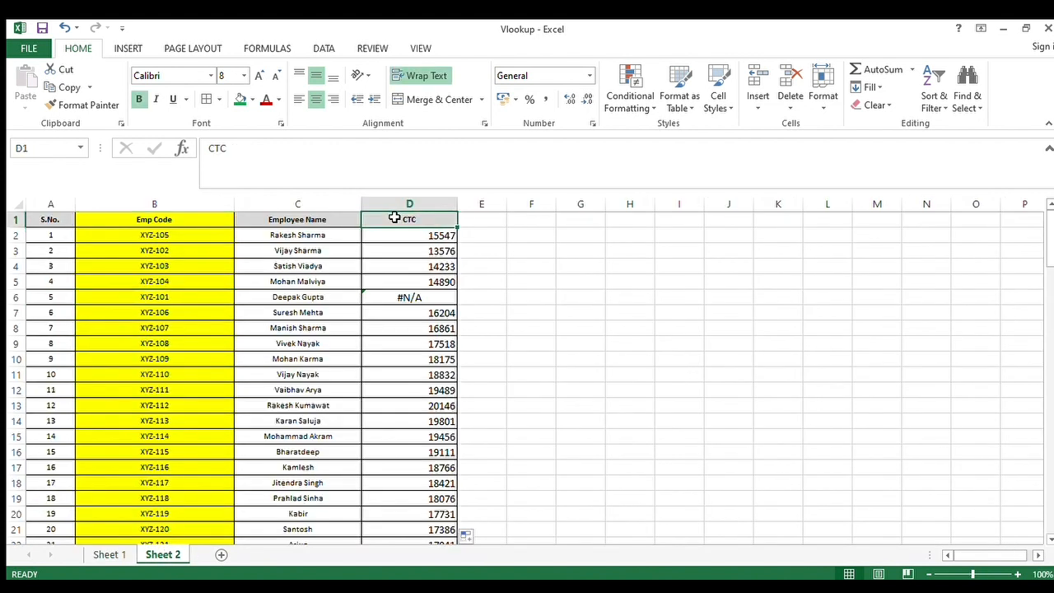
key("Down")
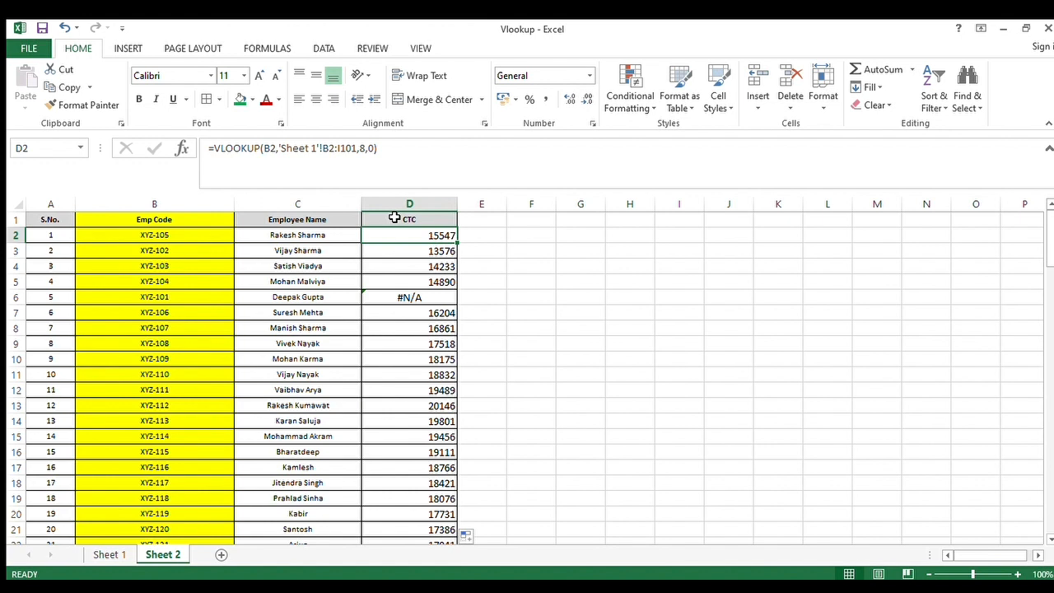
type("=vlo")
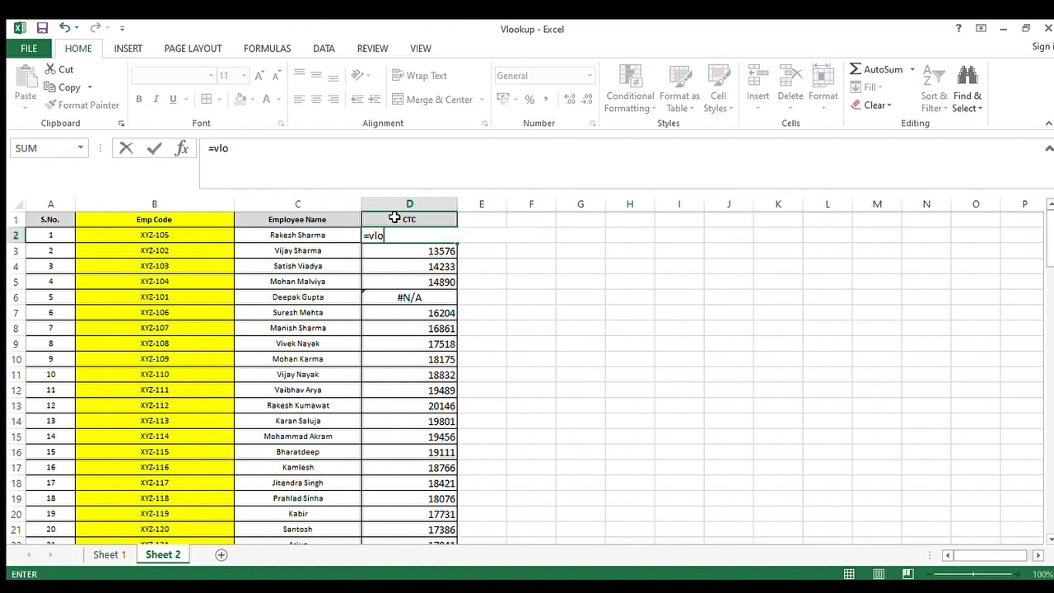
type("okup(")
left_click(162, 235)
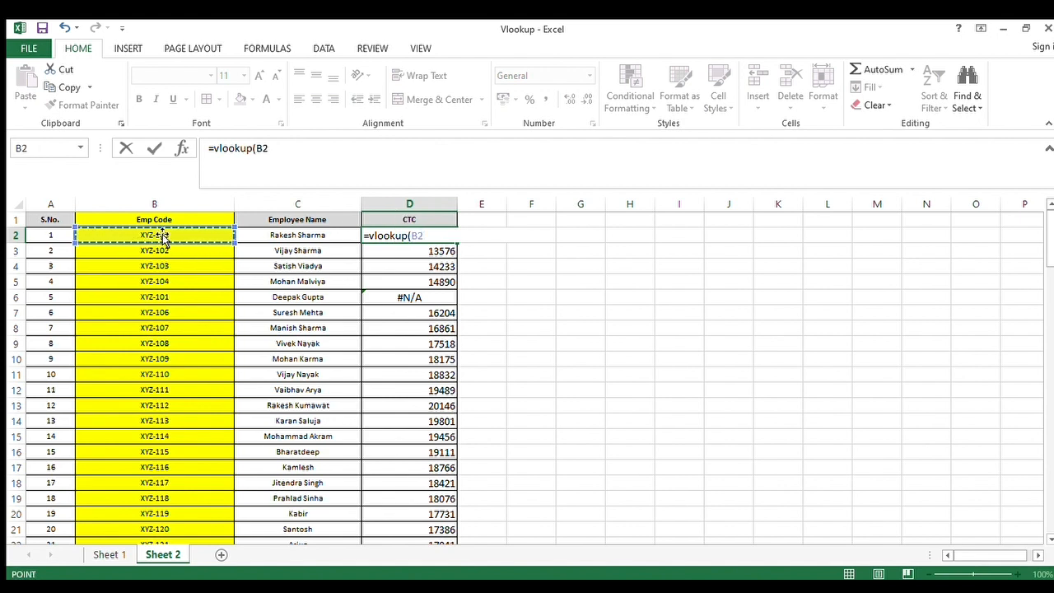
type(",")
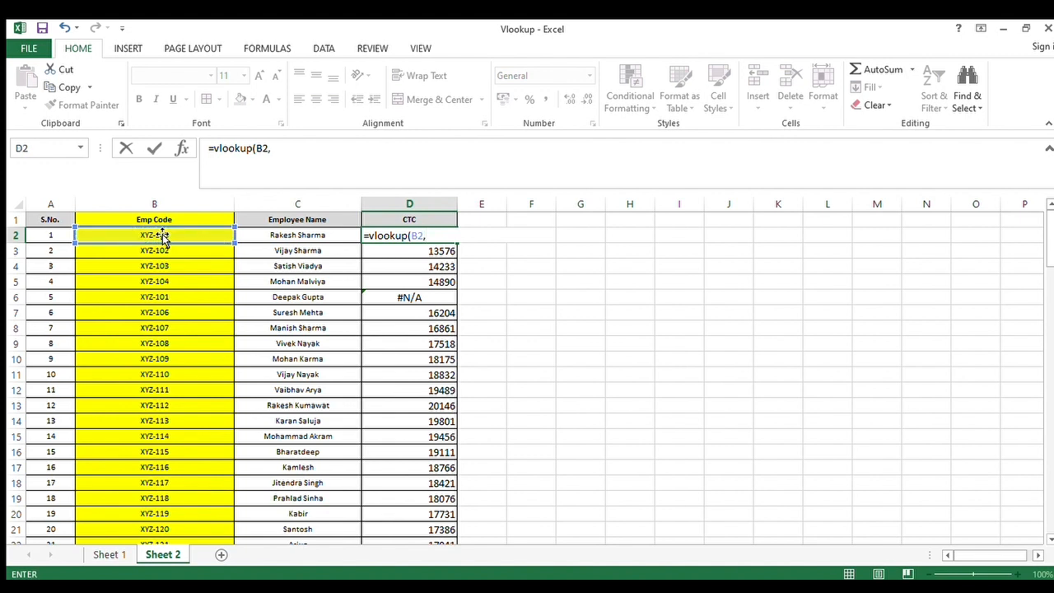
left_click(104, 554)
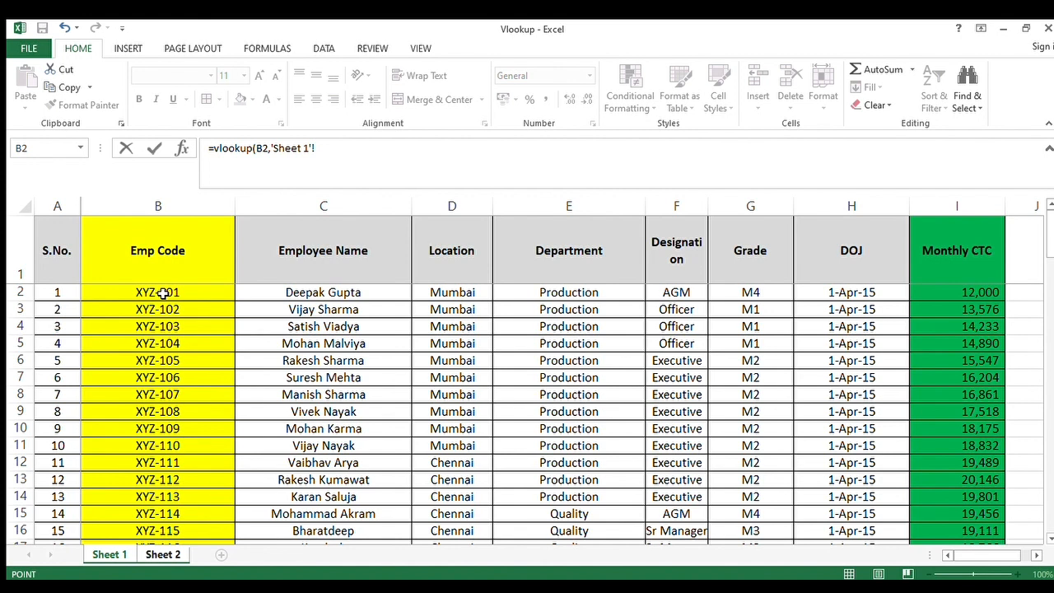
left_click(163, 207)
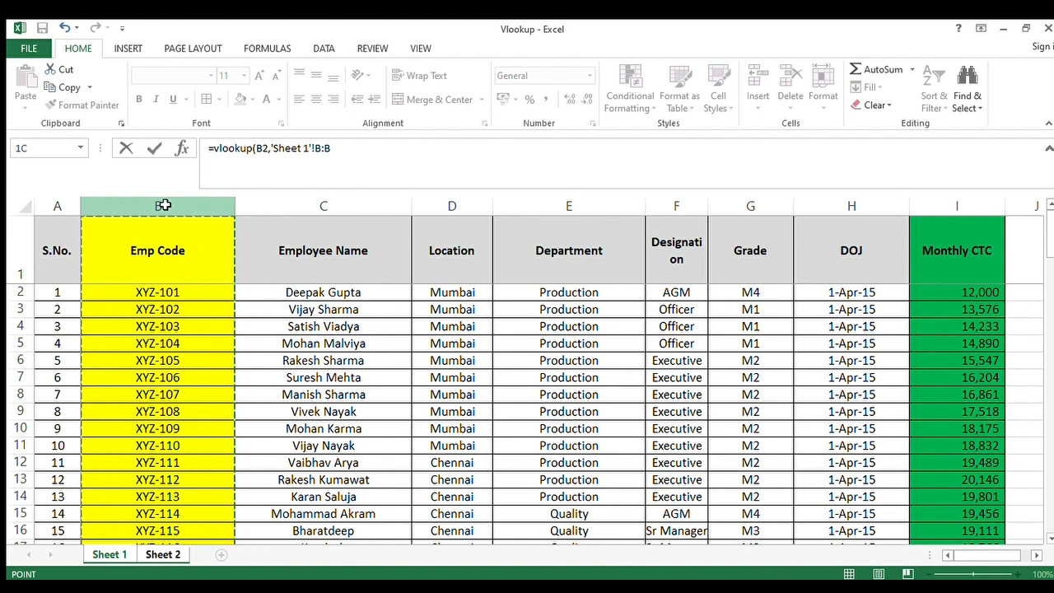
left_click_drag(164, 205, 932, 191)
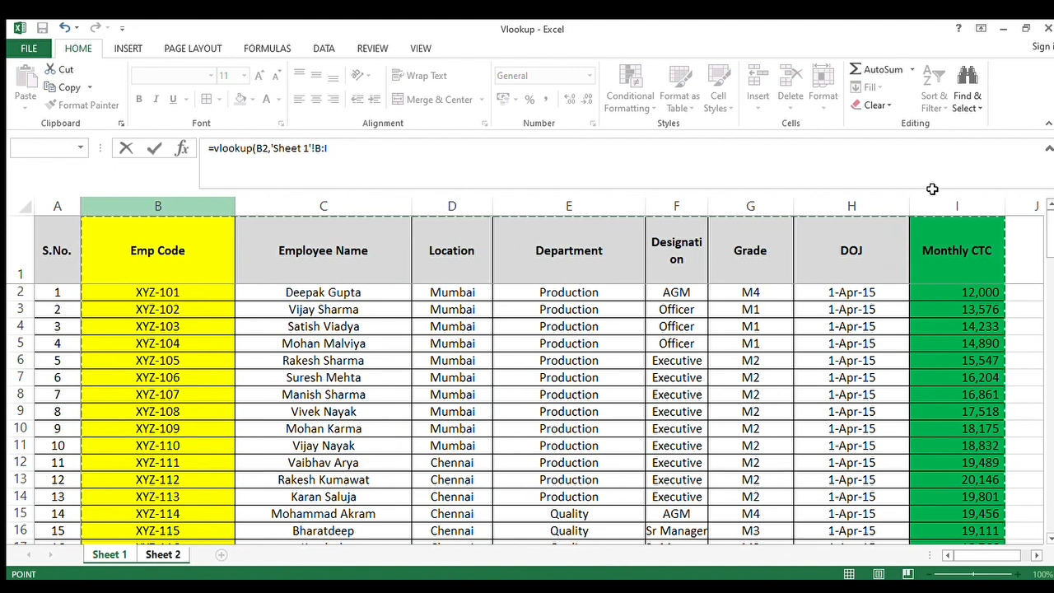
type(",")
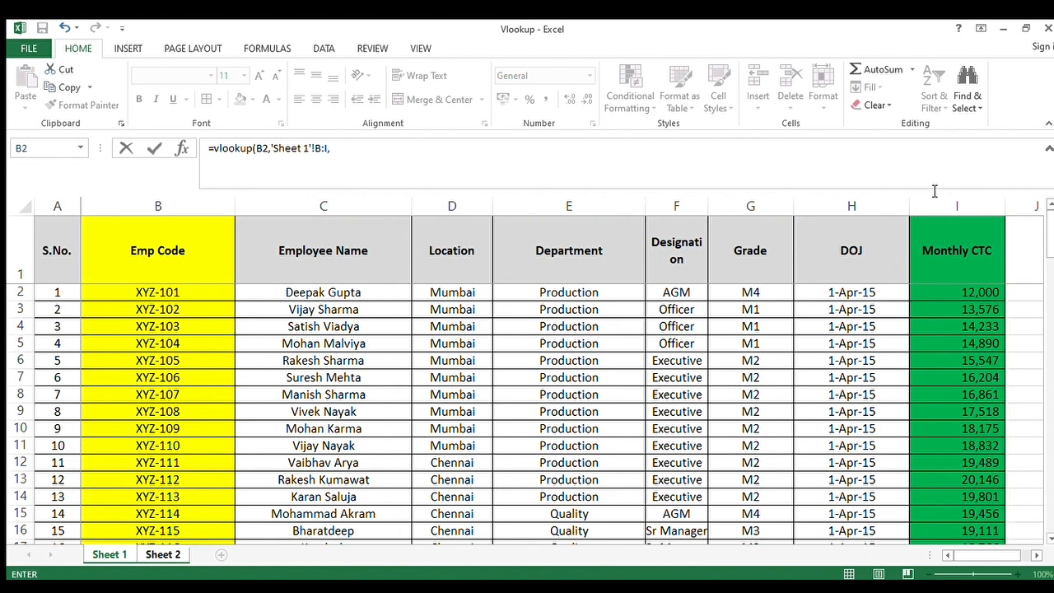
type("8,0")
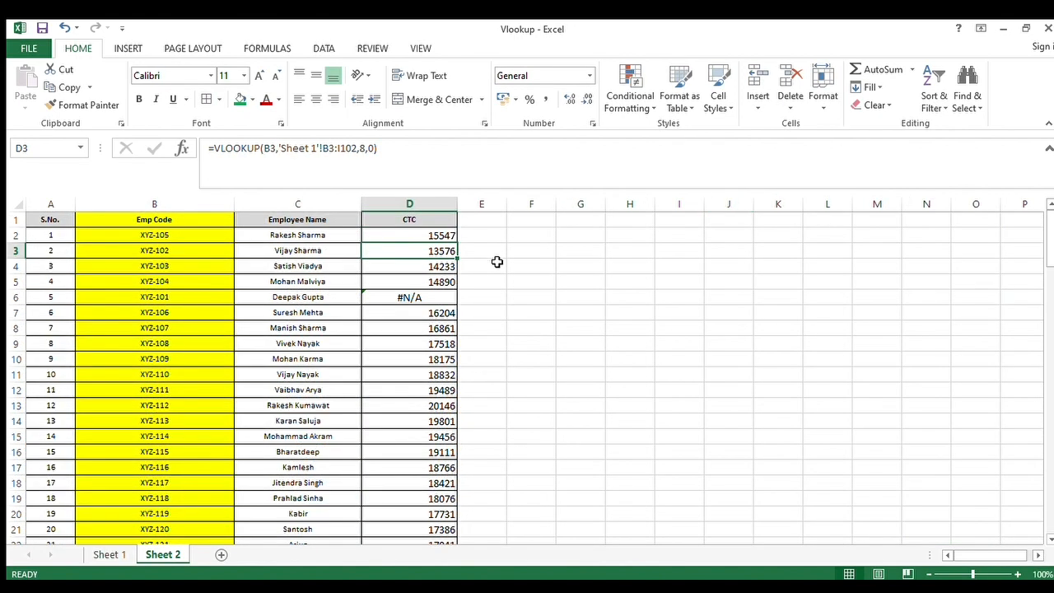
- Fill the whole-column VLOOKUP formula from D2 down through D101 on Sheet 2
left_click(444, 236)
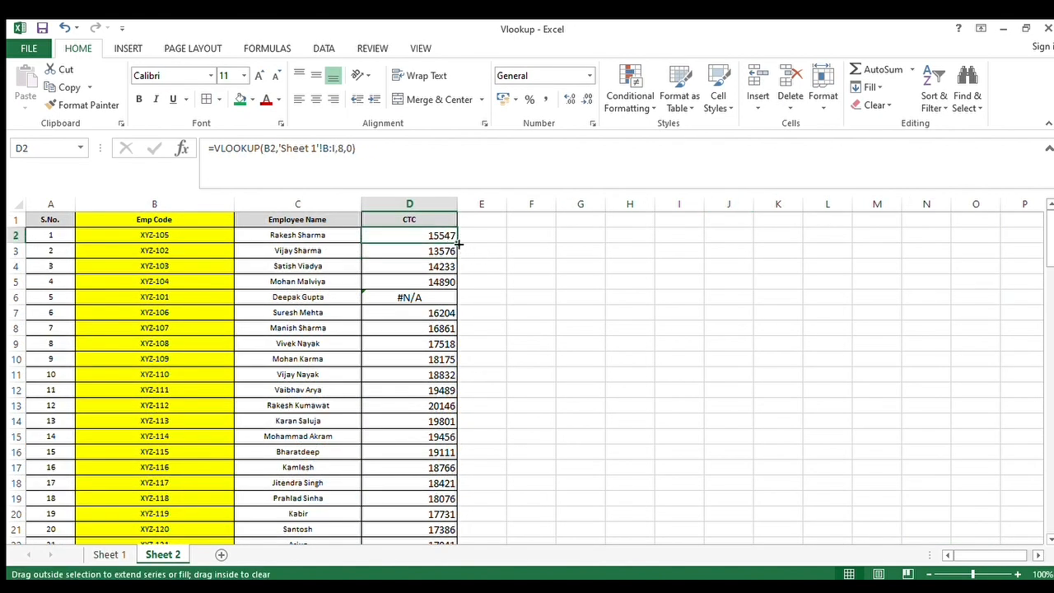
mouse_move(457, 244)
left_mouse_down()
mouse_move(428, 539)
mouse_move(416, 522)
left_mouse_up()
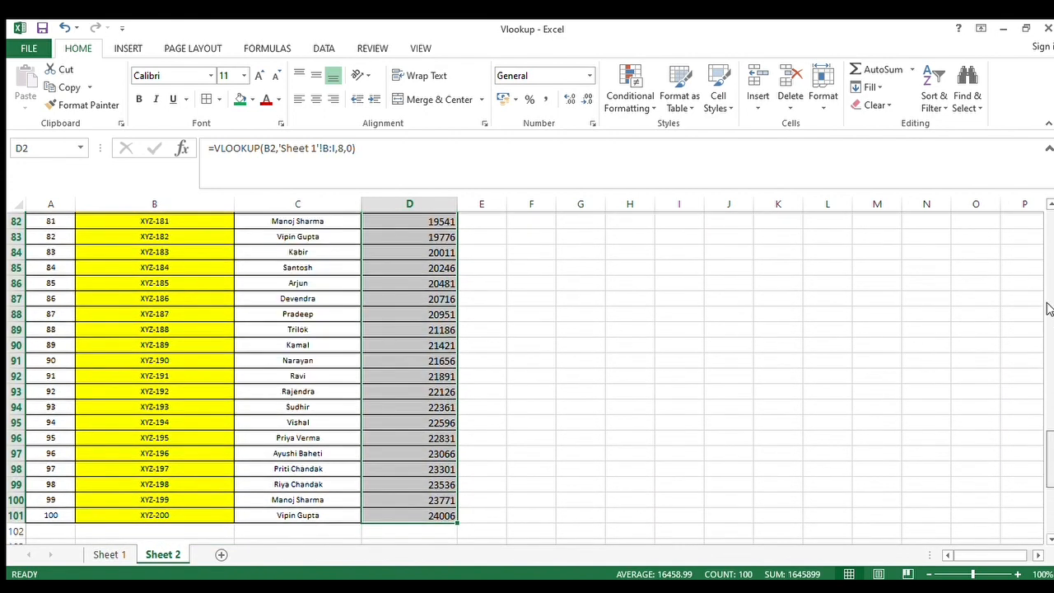
scroll(1048, 308, "up", 20)
- Compare the CTC in row 6 of Sheet 2 with the Monthly CTC in I2 of Sheet 1
left_click(326, 267)
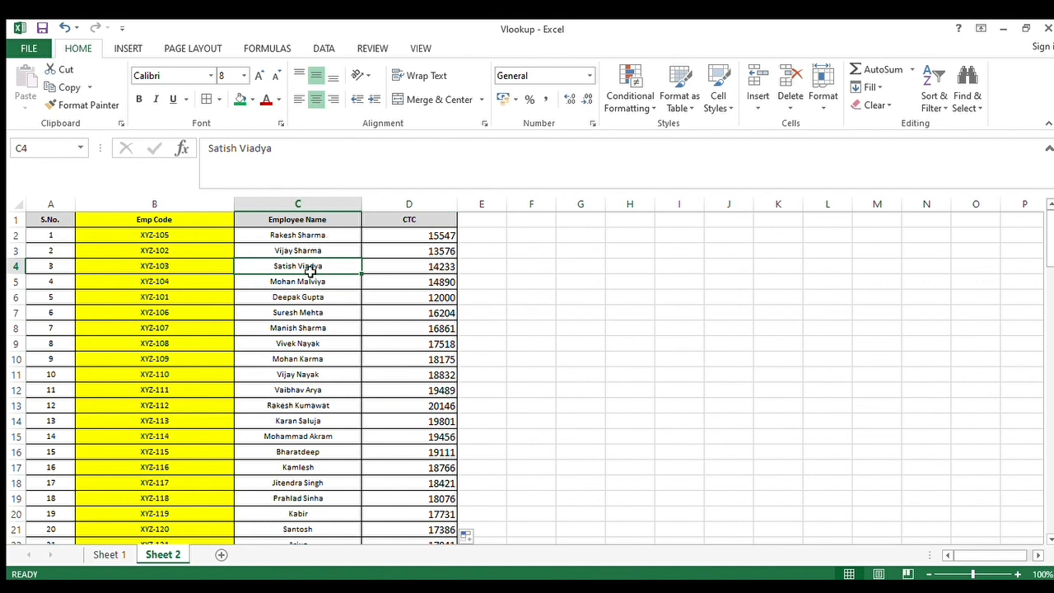
left_click(50, 299)
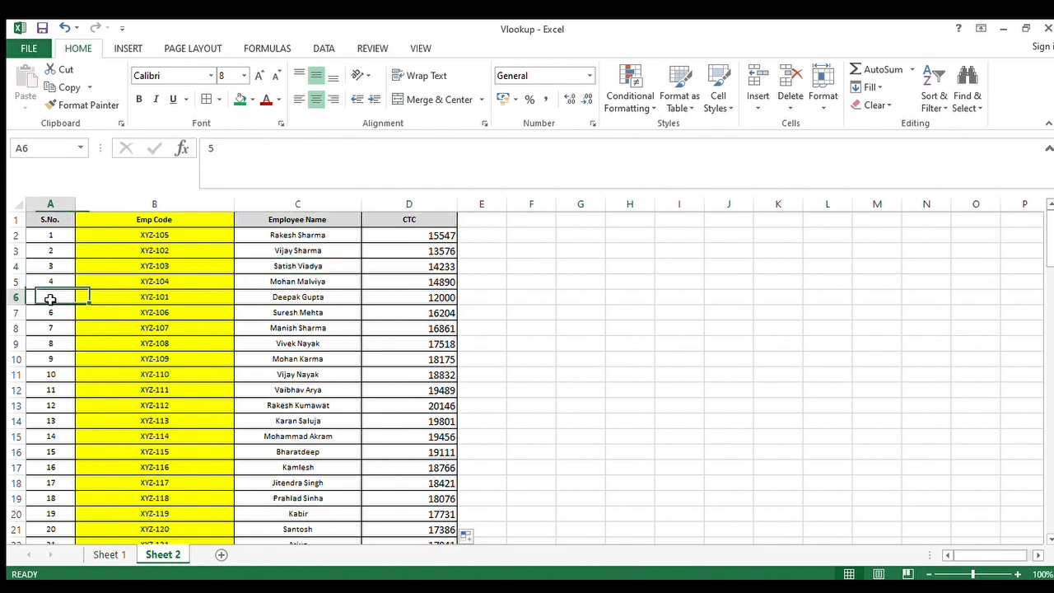
left_click_drag(51, 299, 414, 299)
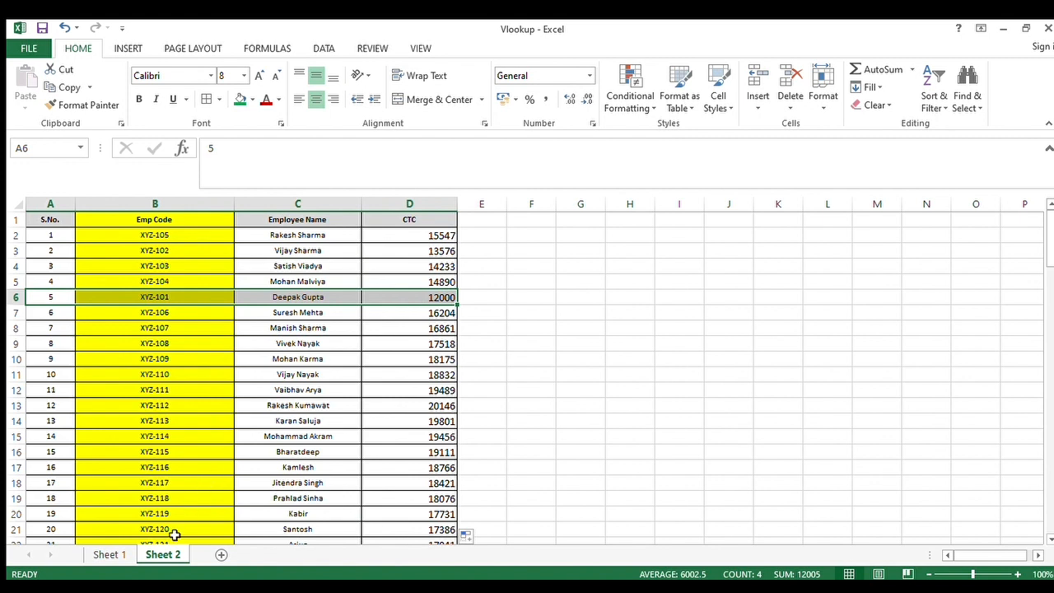
left_click(109, 555)
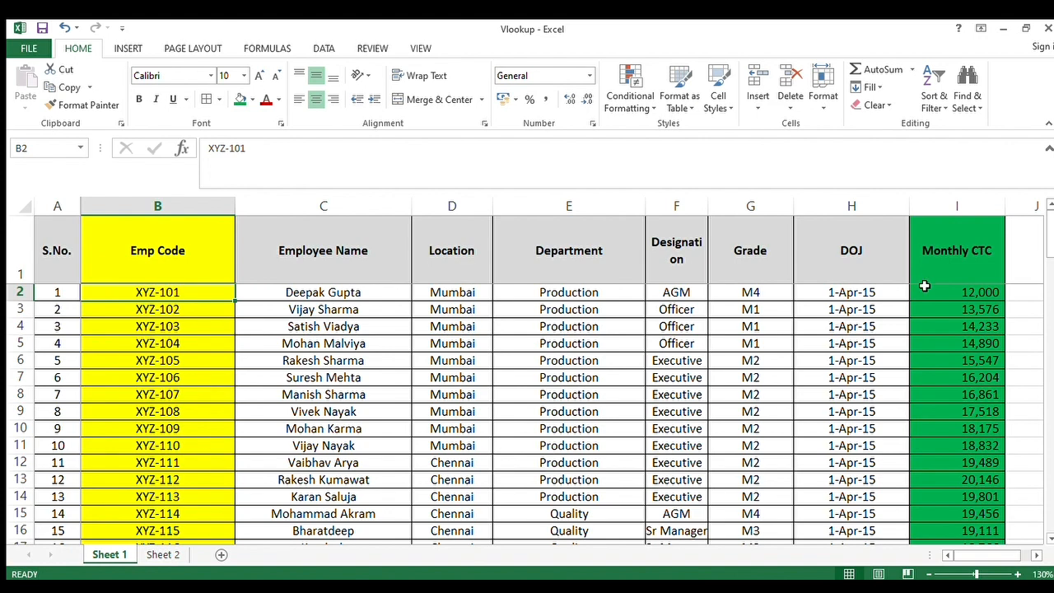
left_click_drag(924, 289, 924, 278)
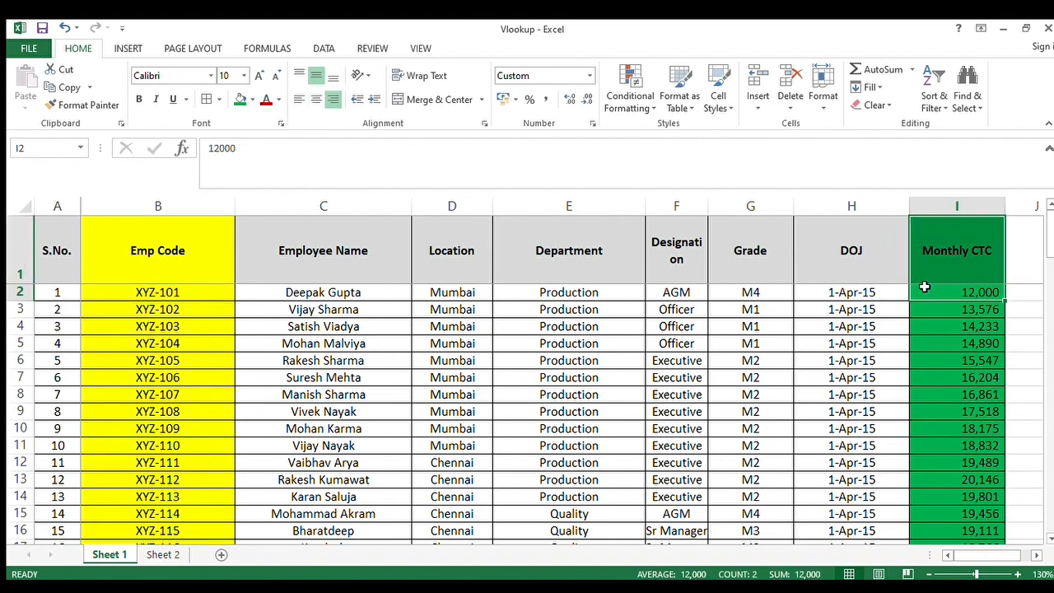
- On Sheet 2, review the Emp Code and CTC columns and the VLOOKUP formula in D2
left_click(161, 555)
left_click(193, 223)
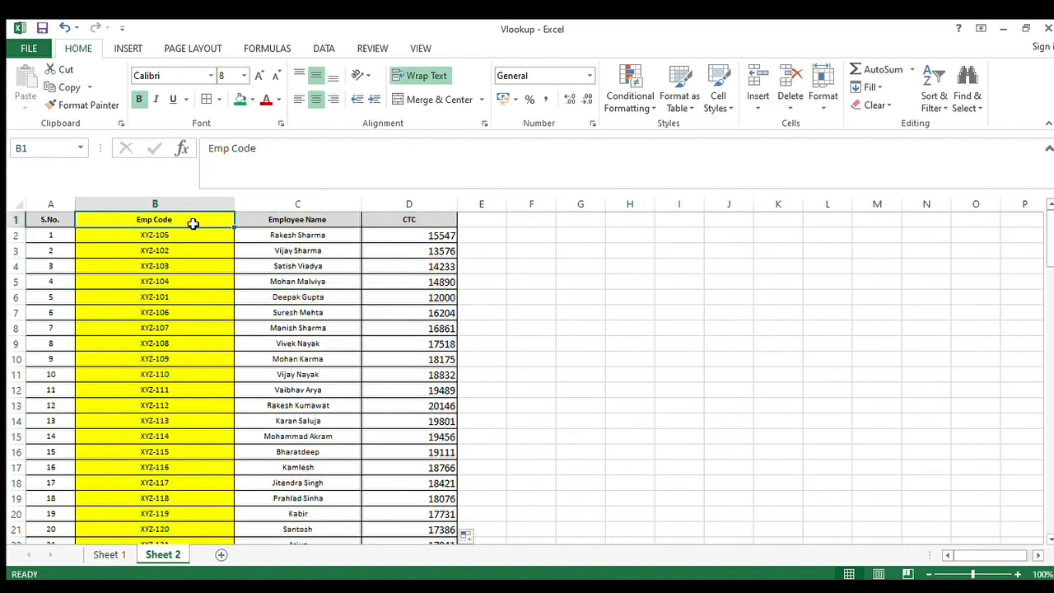
key("Down")
key("Up")
key("Right")
key("Right")
key("Down")
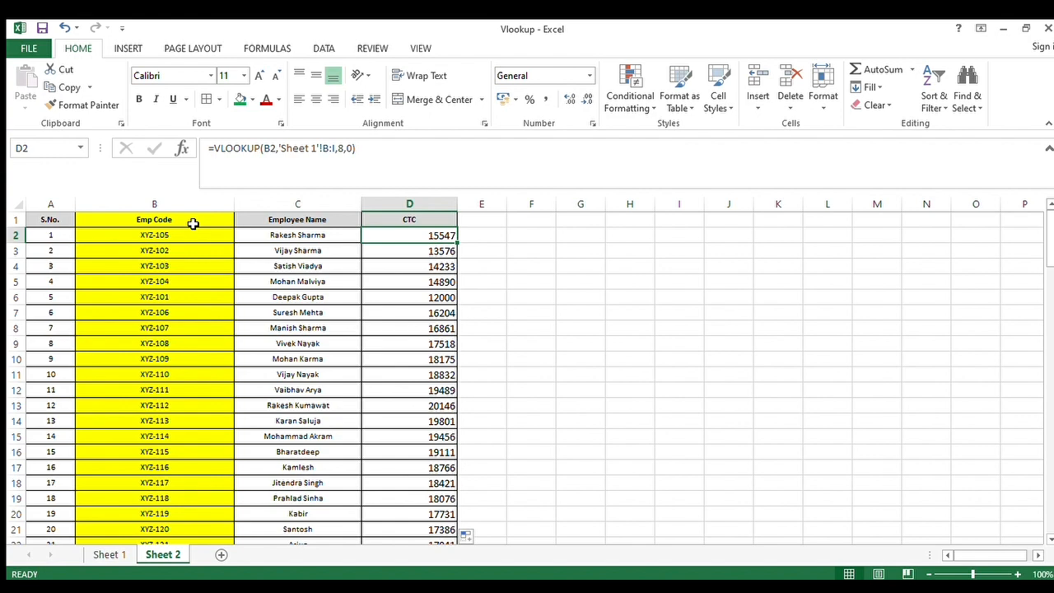
- Select the employee table A1:D101 on Sheet 2 to review its complete extent, and clear the selection
left_click_drag(49, 219, 395, 515)
left_click_drag(1048, 478, 1051, 226)
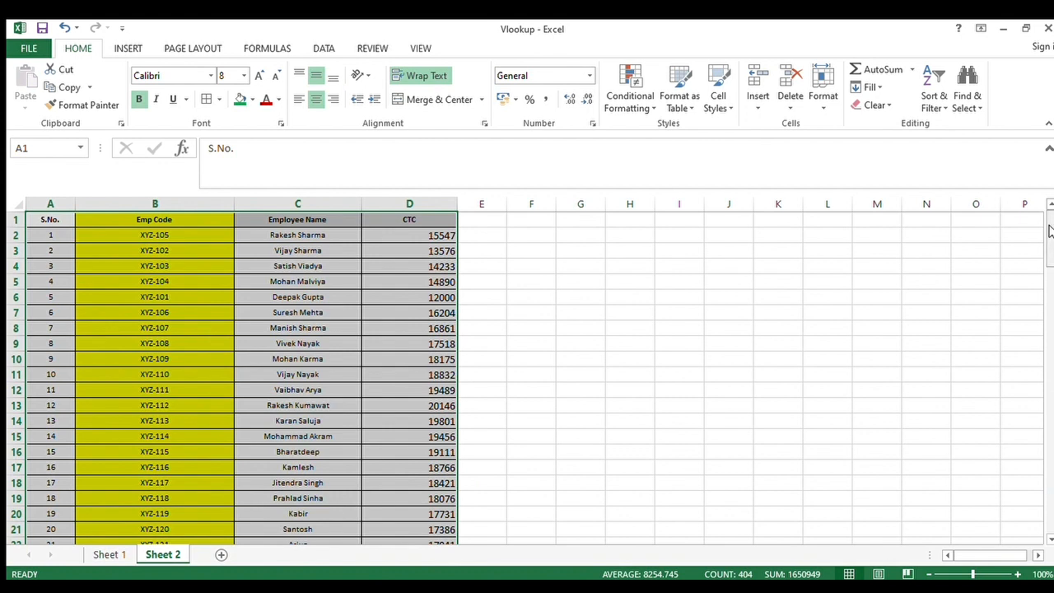
left_click(267, 256)
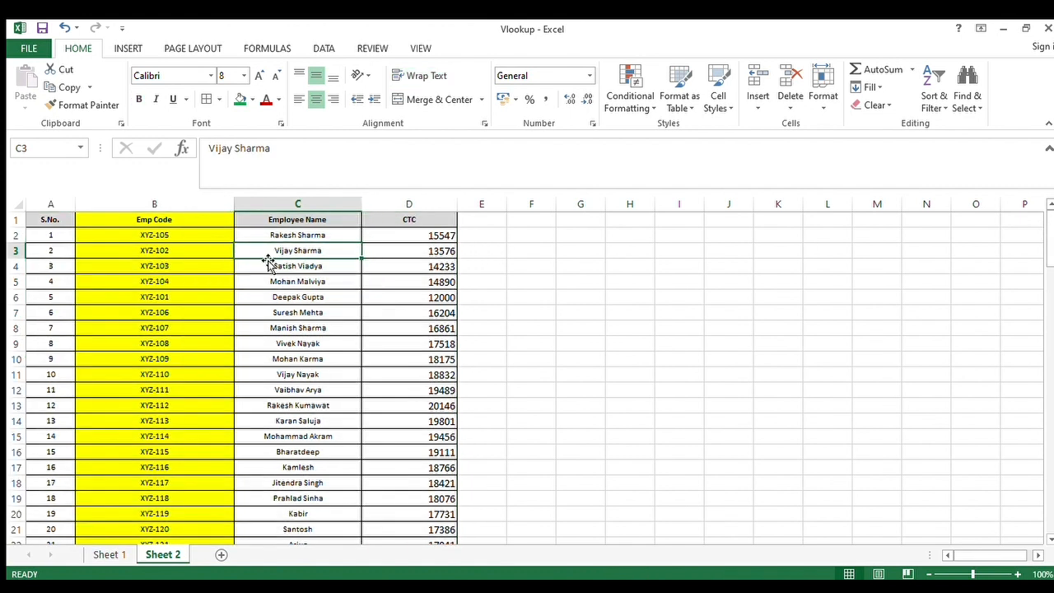